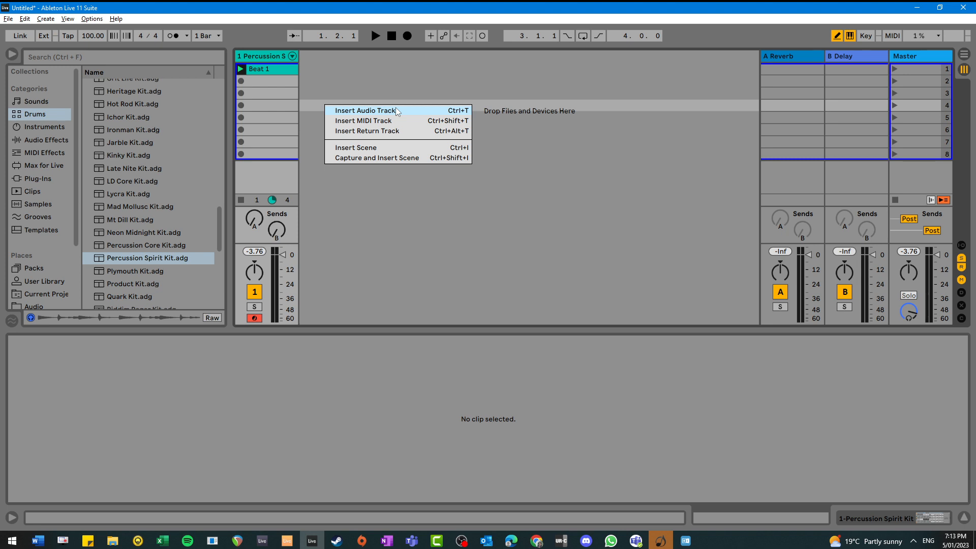
# - Insert an audio track beside the percussion track
pyautogui.click(390, 87)
pyautogui.rightClick(387, 103)
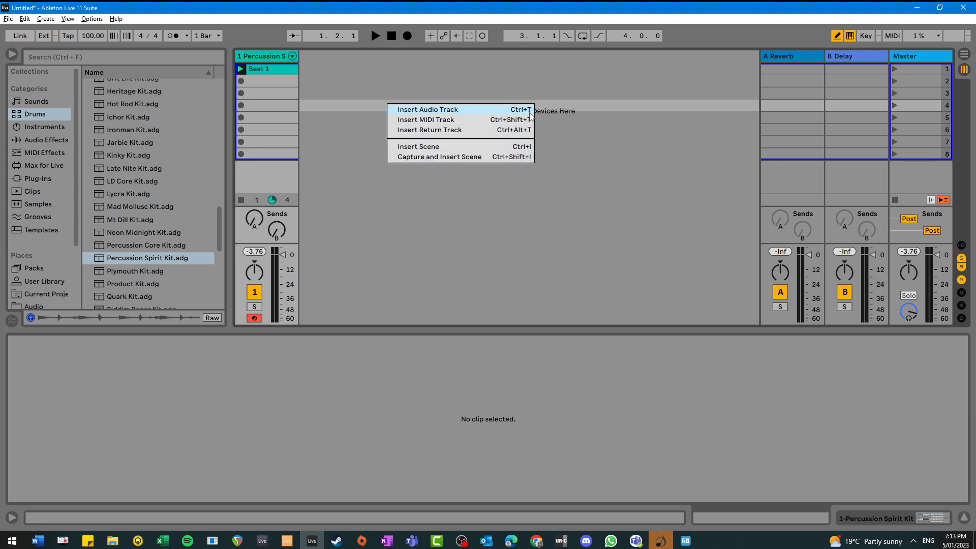
pyautogui.click(480, 87)
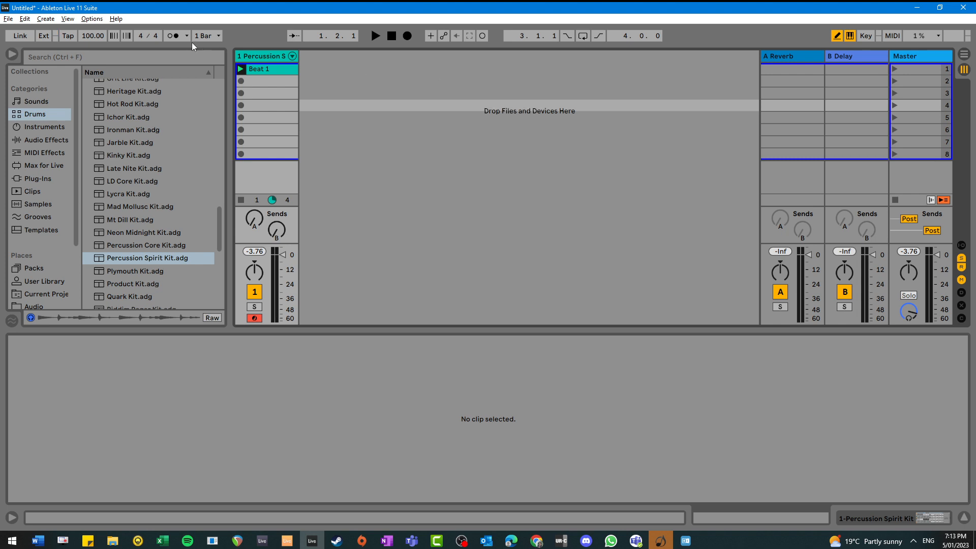
pyautogui.click(46, 19)
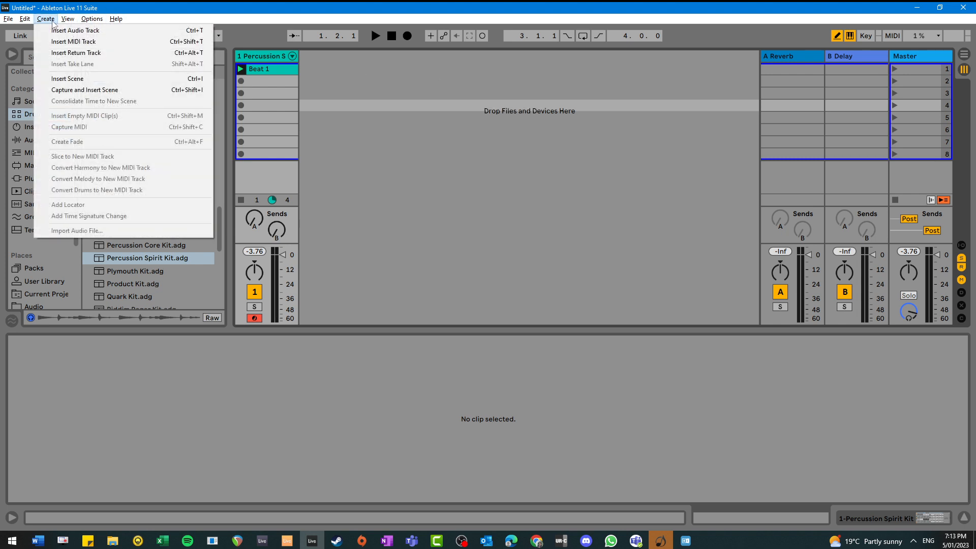
pyautogui.click(65, 31)
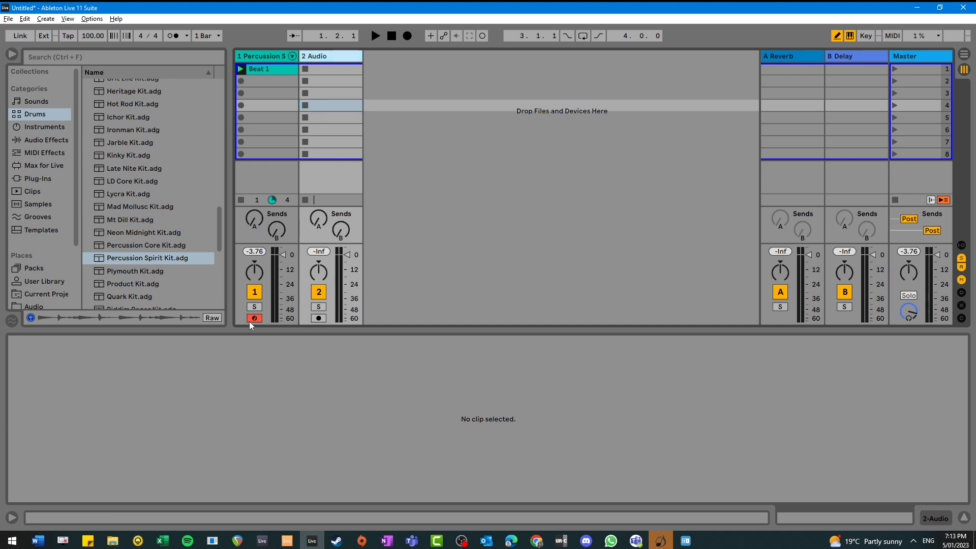
# - Arm the new audio track for recording, show the mixer's input/output routing section, and enlarge the mixer area
pyautogui.click(319, 319)
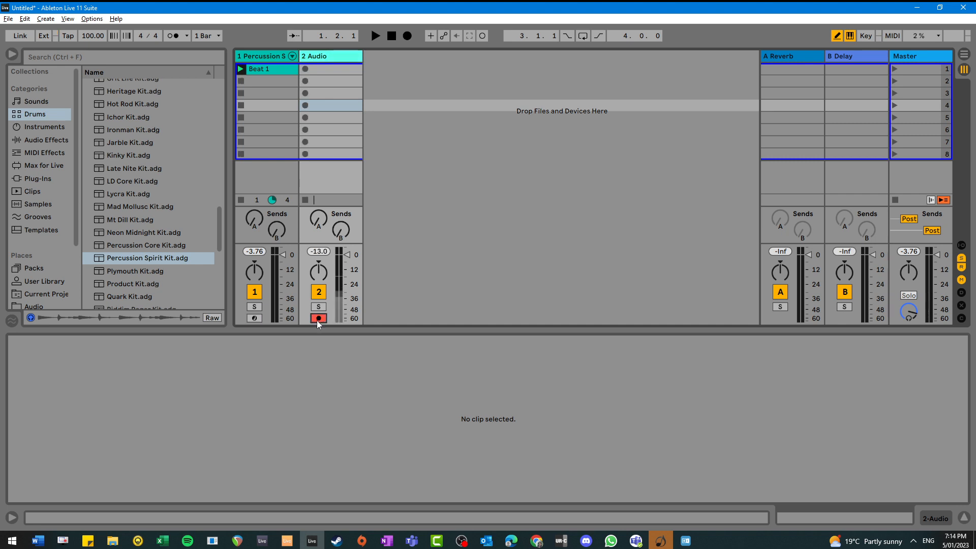
pyautogui.click(962, 248)
pyautogui.click(963, 248)
pyautogui.click(963, 247)
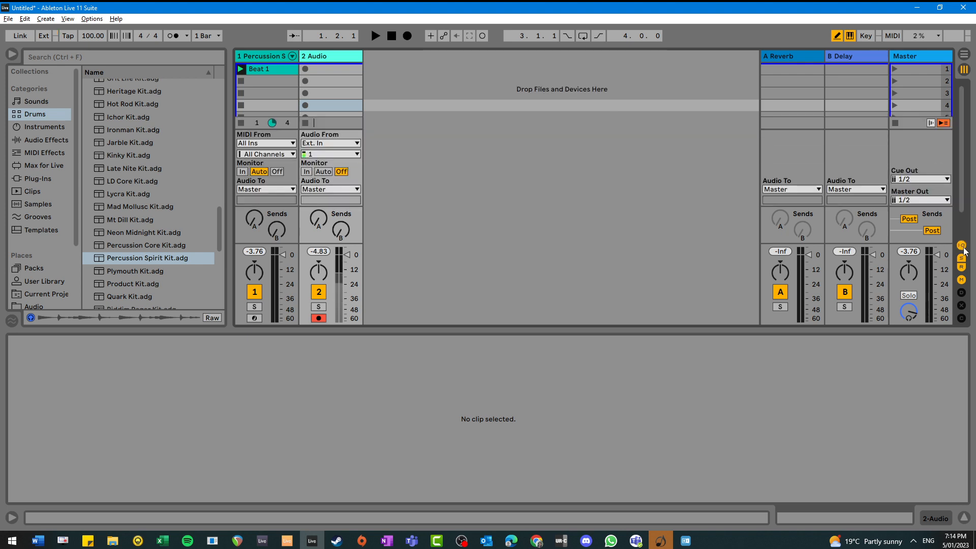
pyautogui.click(962, 247)
pyautogui.click(962, 247)
pyautogui.click(963, 247)
pyautogui.click(963, 247)
pyautogui.moveTo(438, 322); pyautogui.dragTo(439, 362)
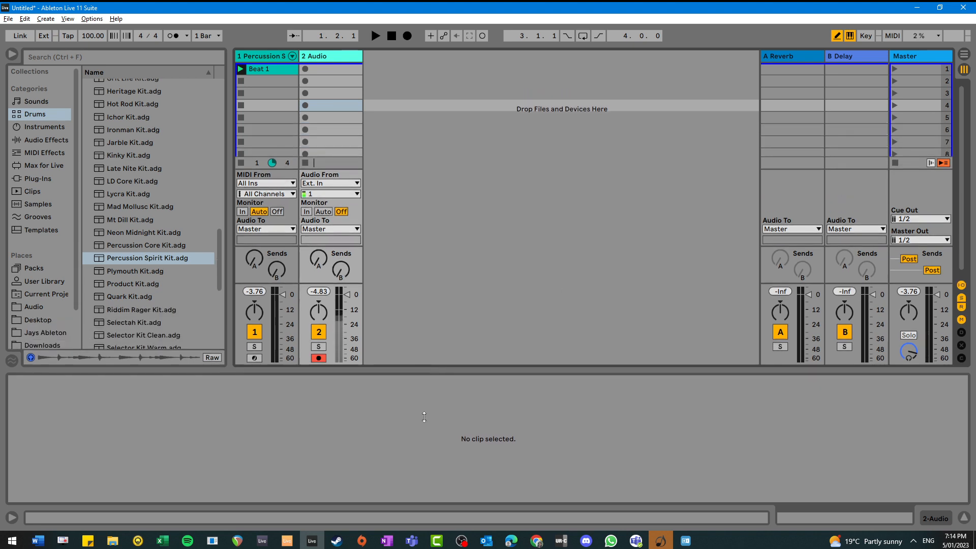
# - Set the audio track's external input to channel 4 and its monitoring to Auto
pyautogui.click(344, 194)
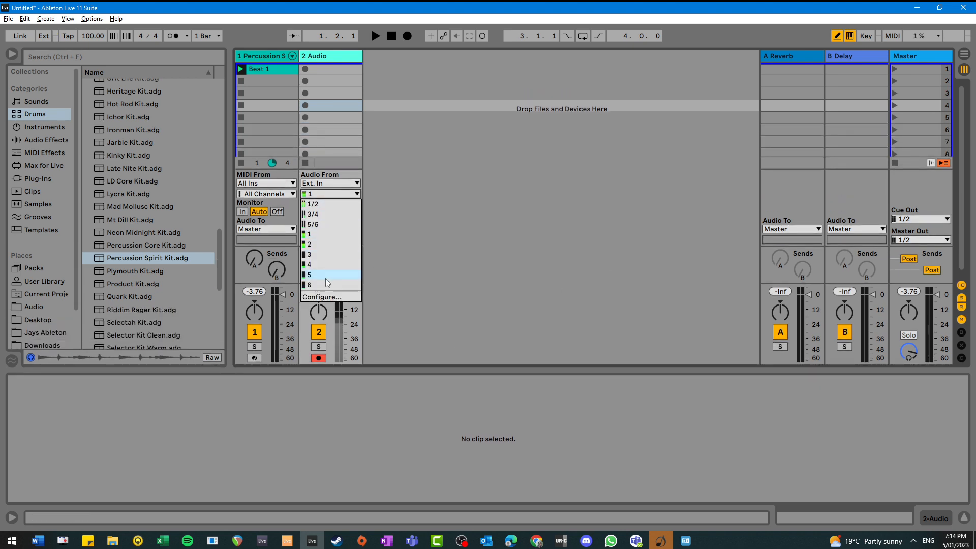
pyautogui.click(329, 266)
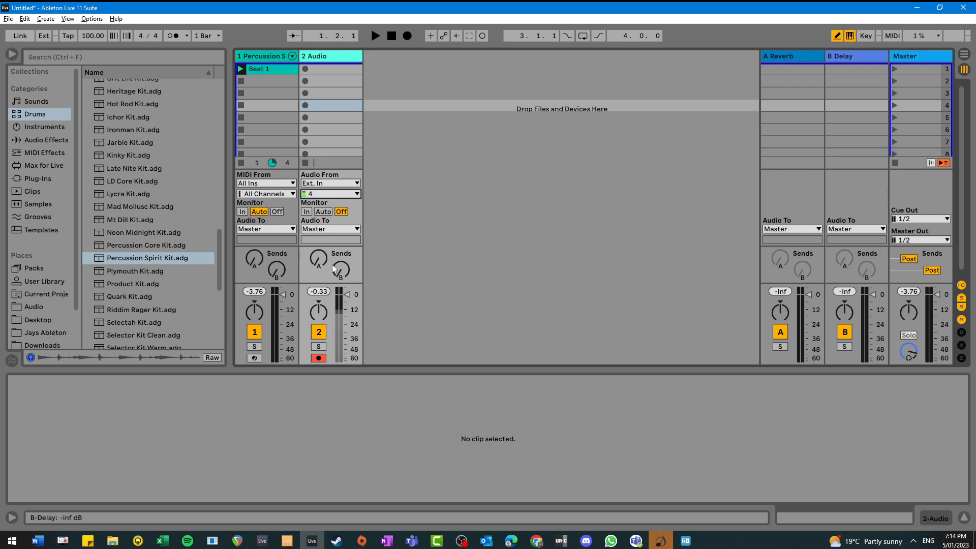
pyautogui.click(324, 213)
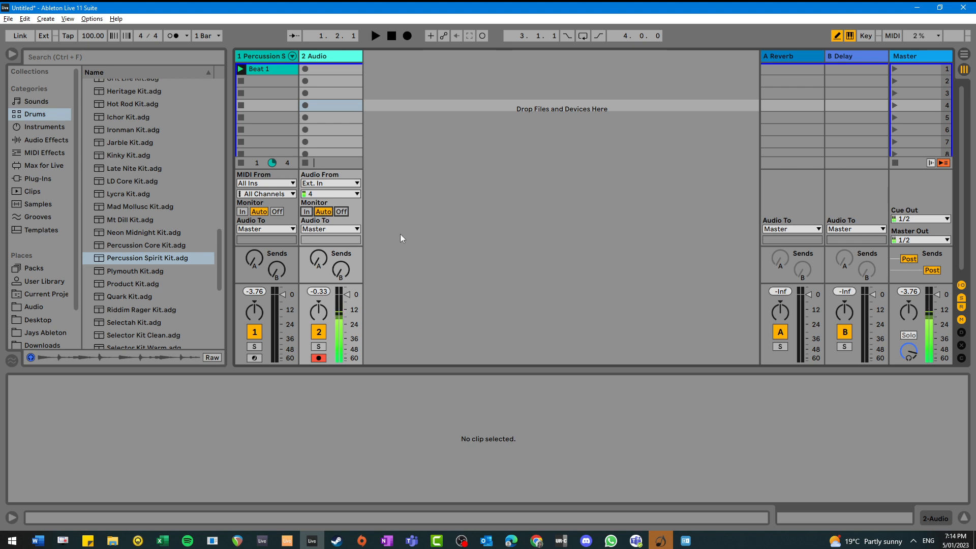
# - Compare Auto and In monitoring on the audio track with recording armed and disarmed, ending armed with monitoring on Auto
pyautogui.click(255, 358)
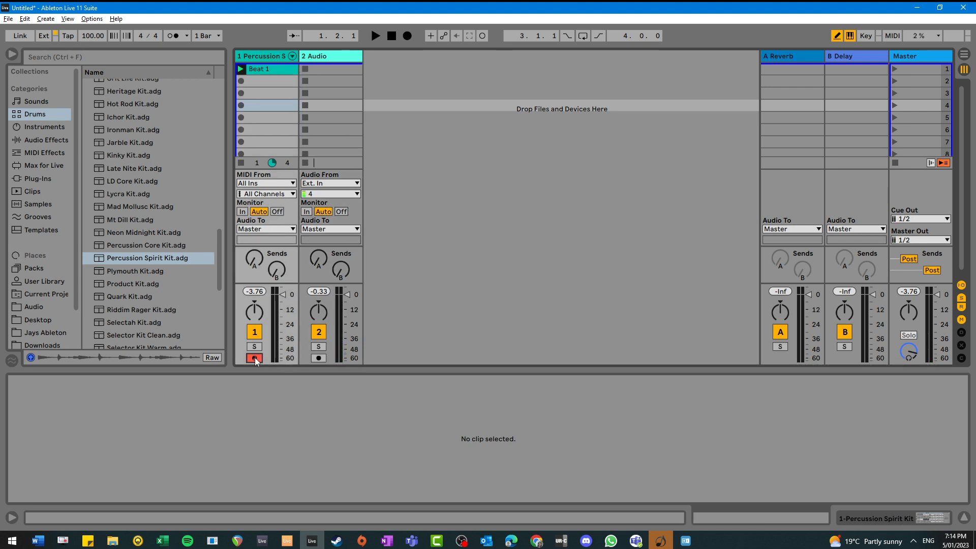
pyautogui.click(319, 358)
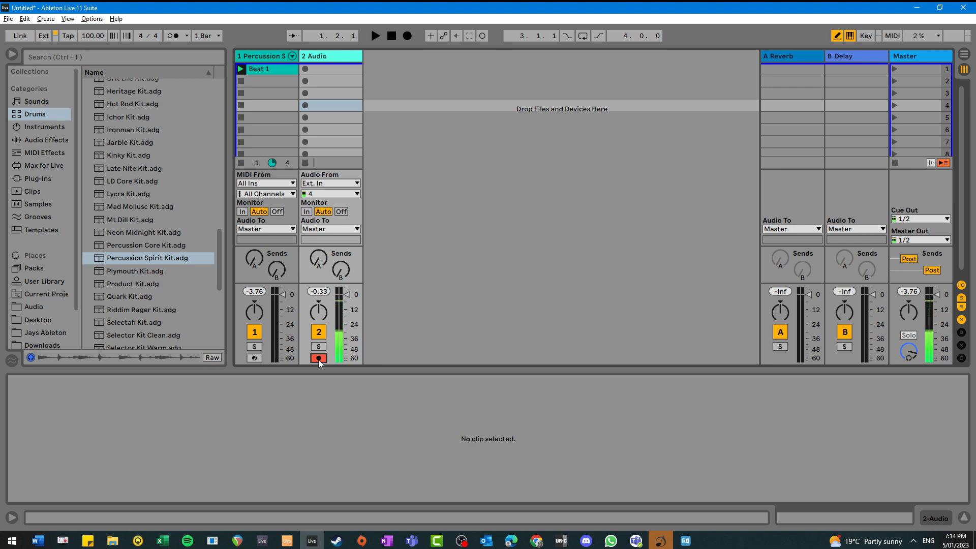
pyautogui.click(306, 212)
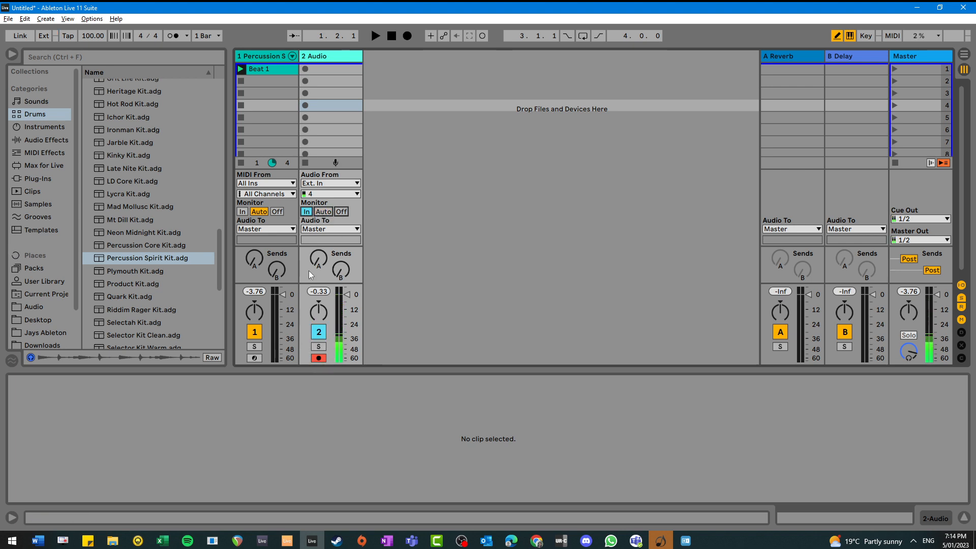
pyautogui.click(317, 359)
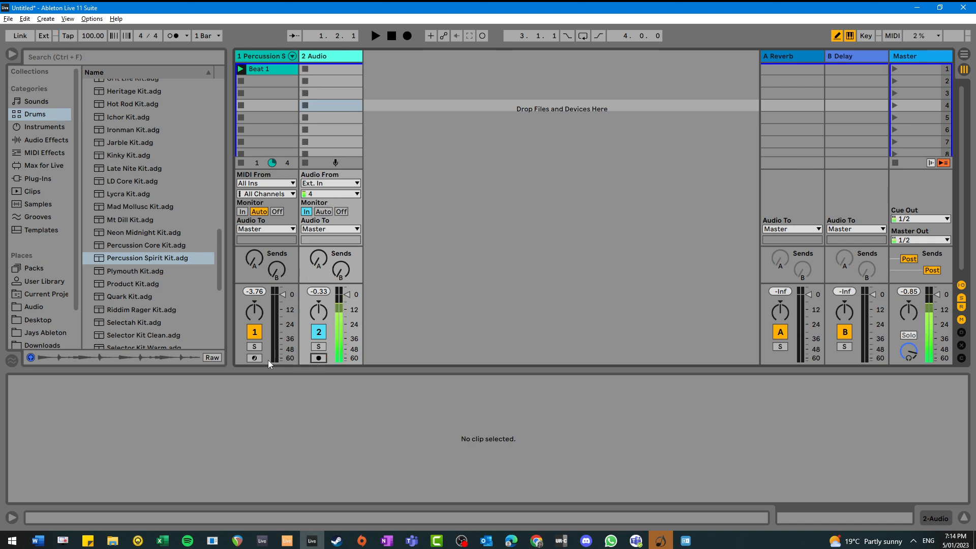
pyautogui.click(322, 70)
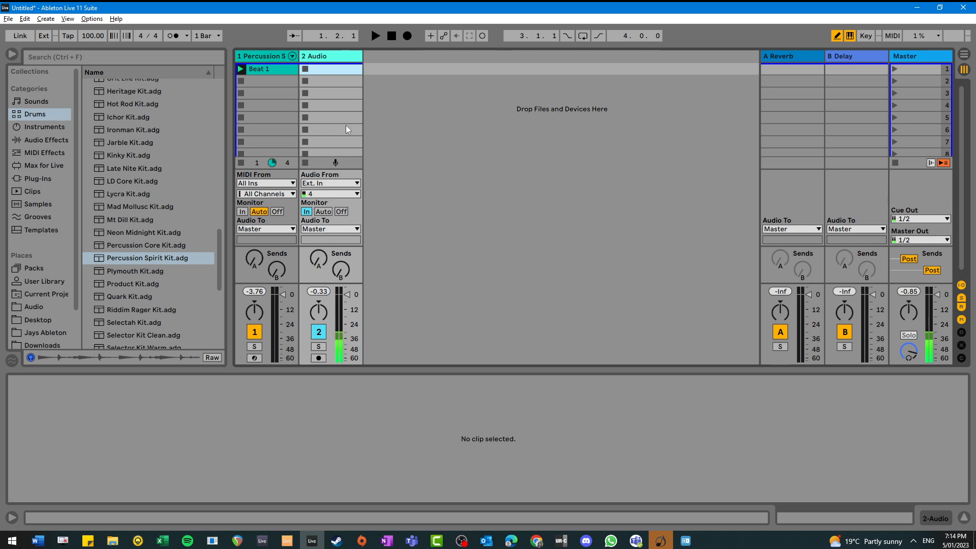
pyautogui.click(325, 212)
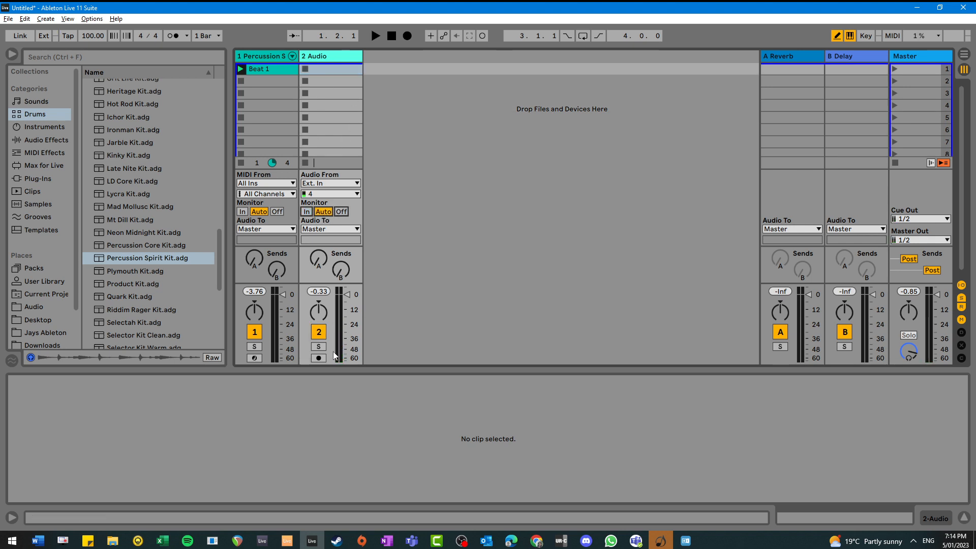
pyautogui.click(320, 359)
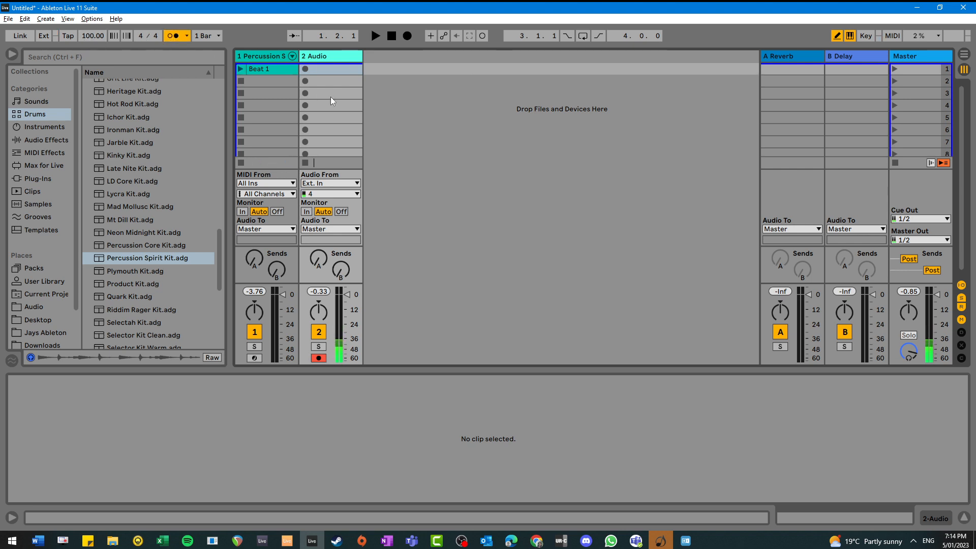
# - Set the project tempo to 90 BPM and briefly run the transport to hear the metronome
pyautogui.press('space')
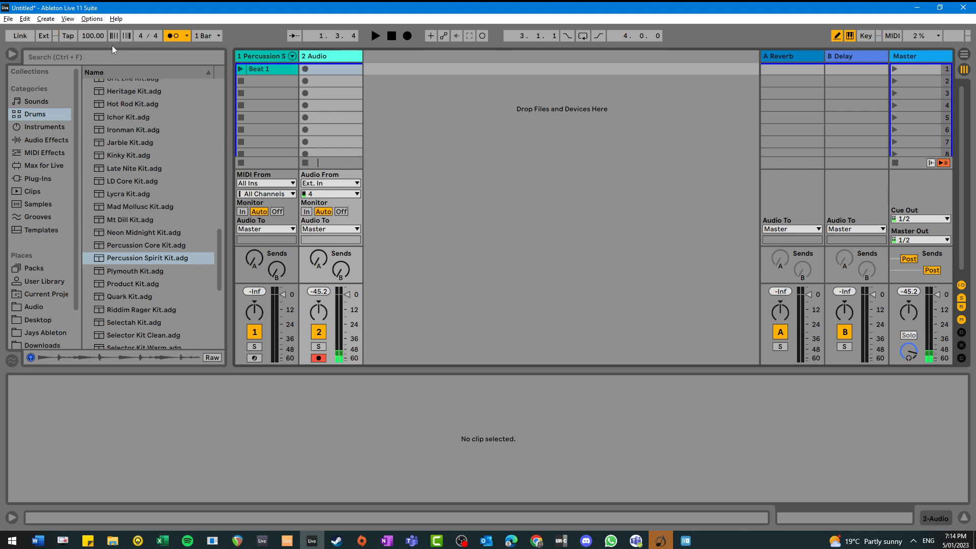
pyautogui.moveTo(93, 39); pyautogui.dragTo(92, 41)
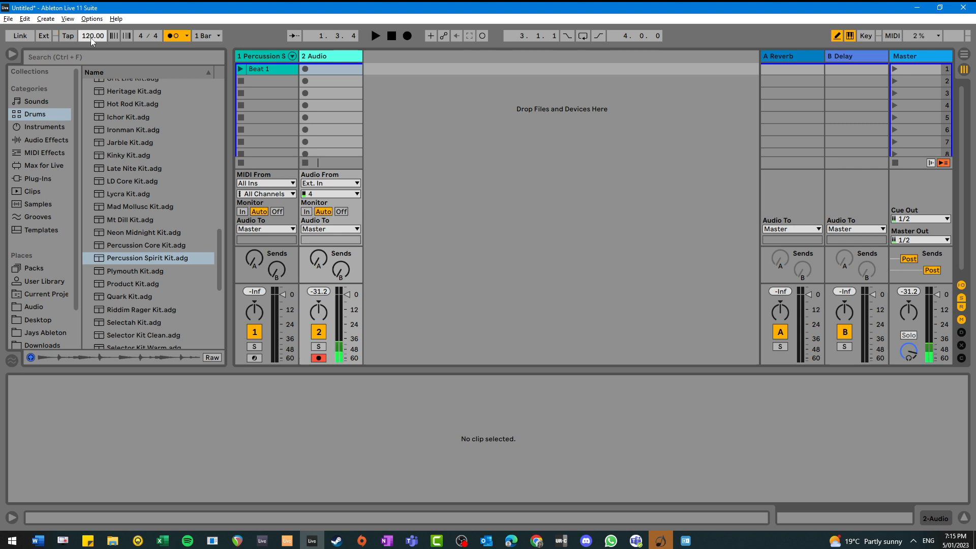
pyautogui.write('90')
pyautogui.press('space')
pyautogui.press('space')
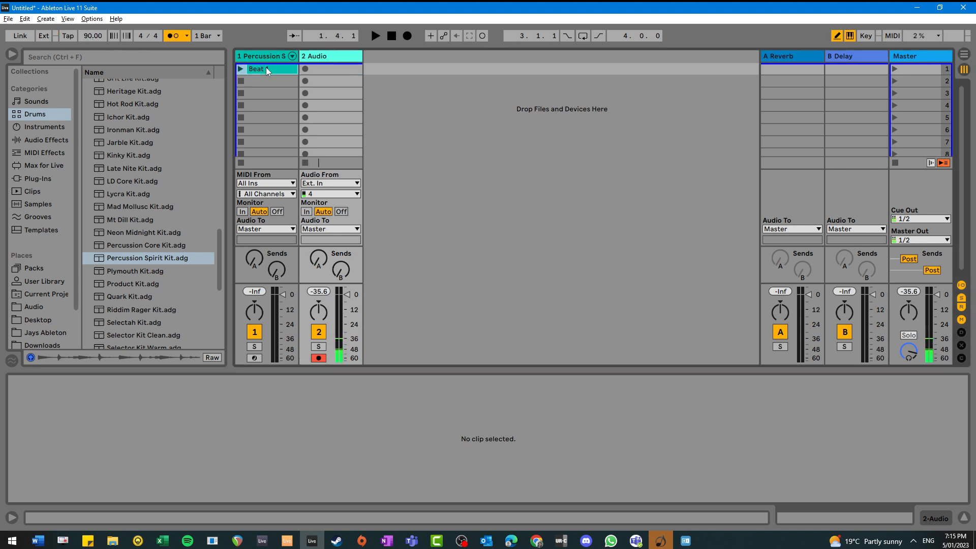
# - Open the Beat 1 clip's notes with more editor space, launch the clip, and hide the input/output routing section
pyautogui.click(266, 67)
pyautogui.moveTo(361, 367); pyautogui.dragTo(361, 297)
pyautogui.click(241, 69)
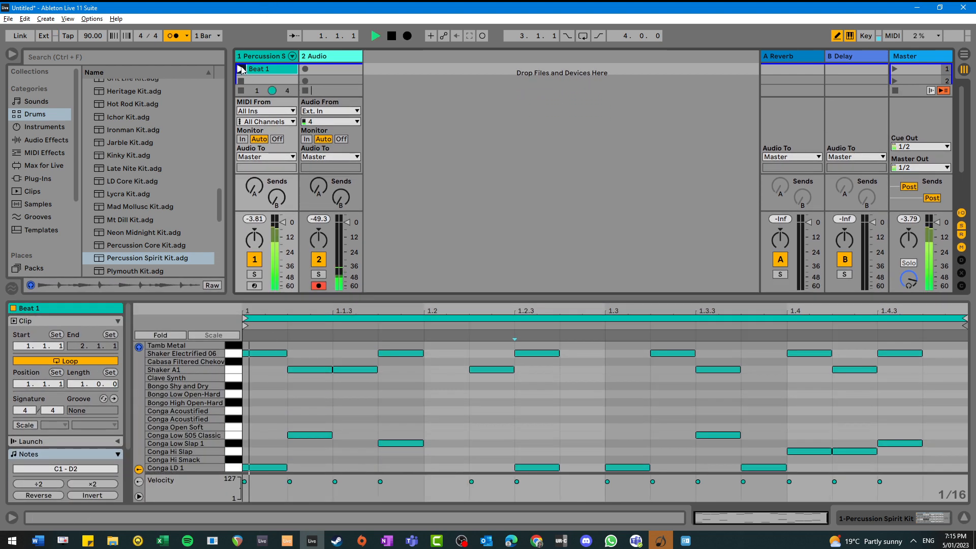
pyautogui.hotkey('ctrl', 'alt', 'i')
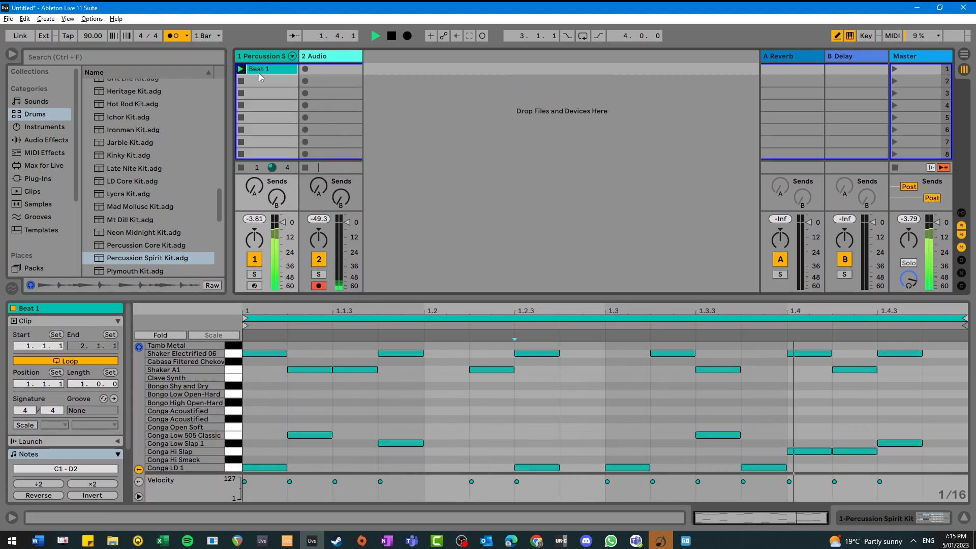
# - Turn off the metronome and record a four-bar take into the audio track's first clip slot, letting it loop
pyautogui.click(173, 36)
pyautogui.click(331, 72)
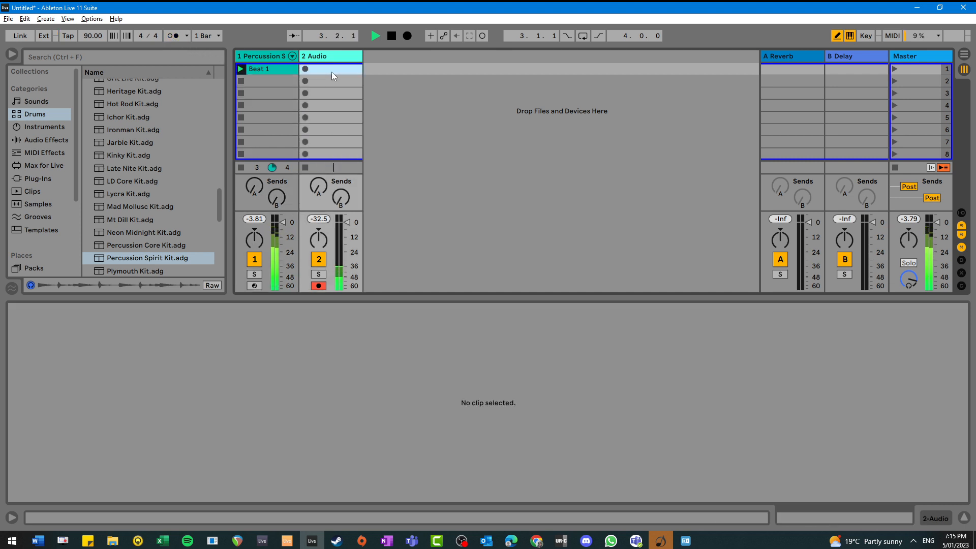
pyautogui.click(187, 35)
pyautogui.click(187, 36)
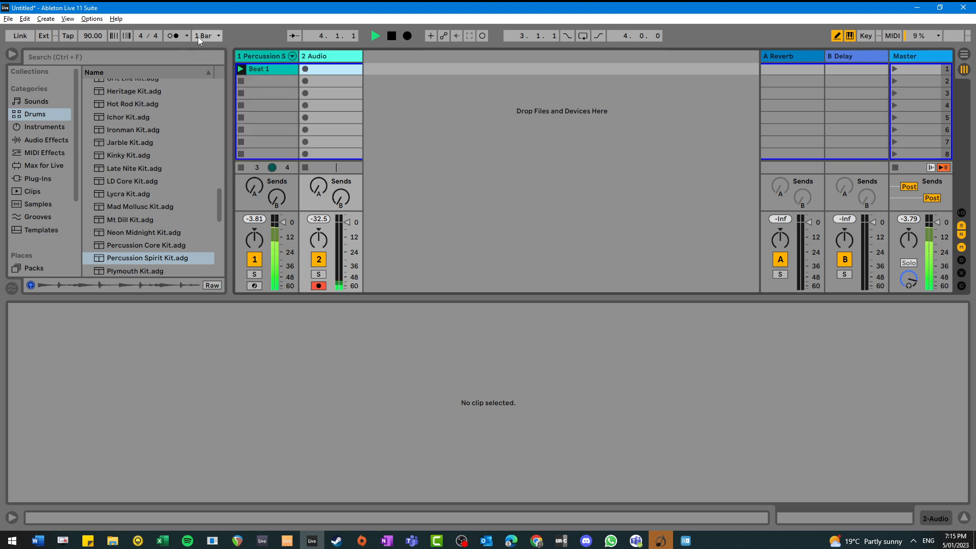
pyautogui.click(305, 69)
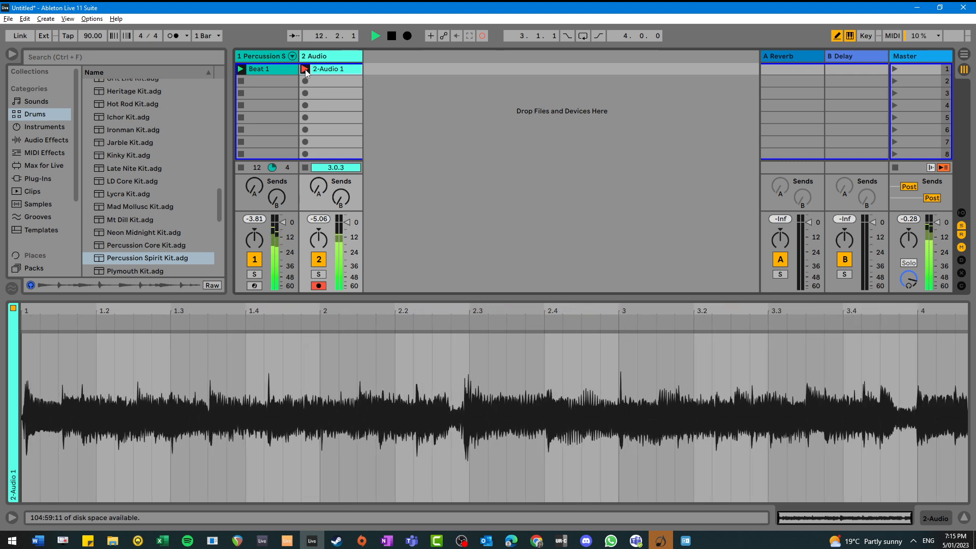
pyautogui.click(305, 69)
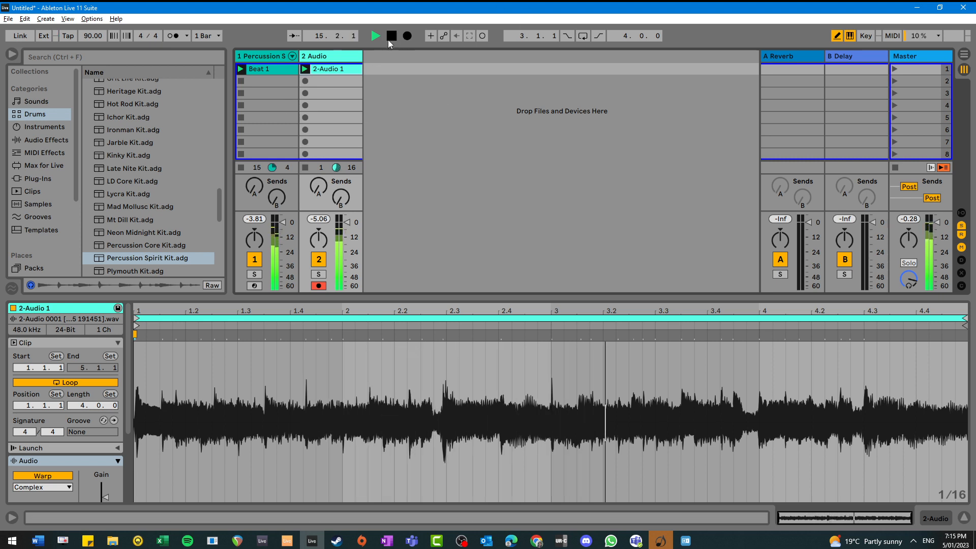
# - Record a second four-bar take into the audio track's second clip slot and stop playback
pyautogui.click(305, 81)
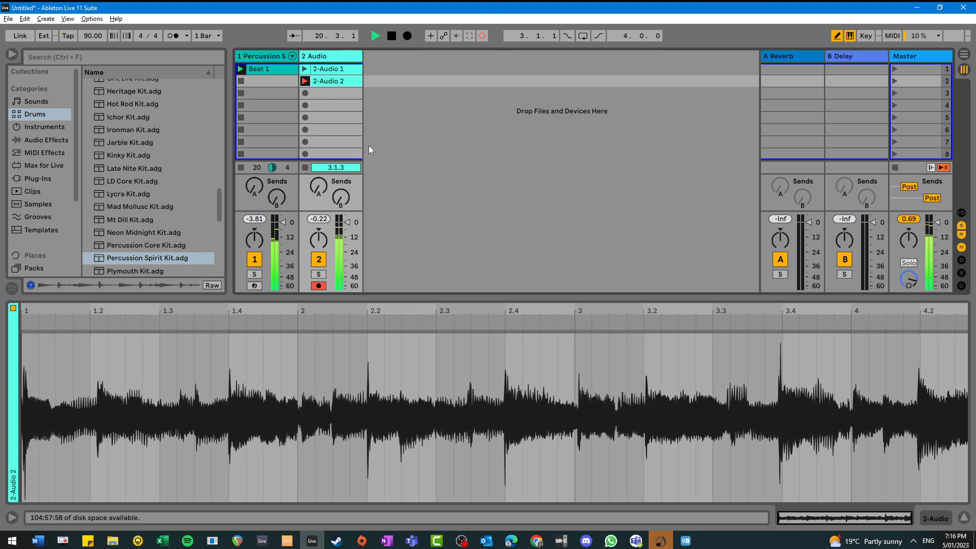
pyautogui.click(305, 80)
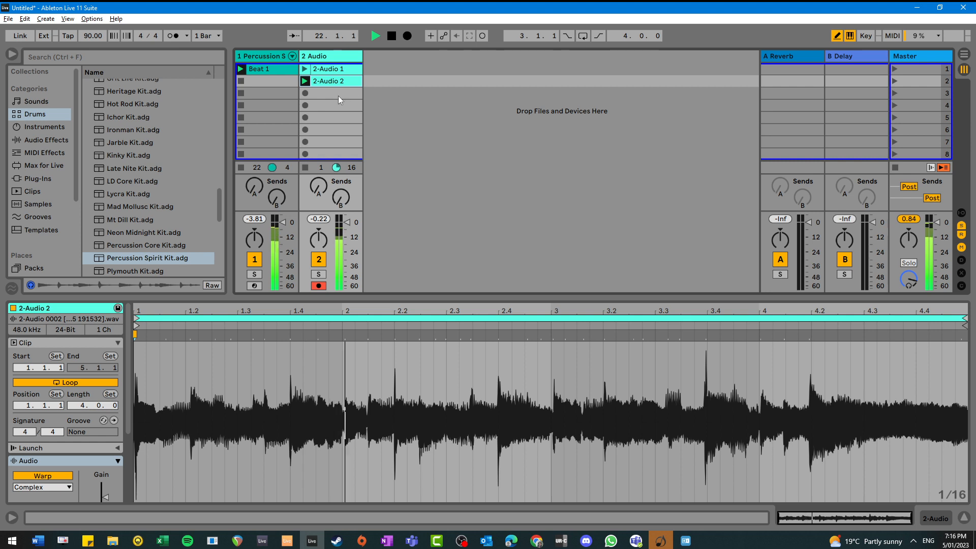
pyautogui.click(392, 37)
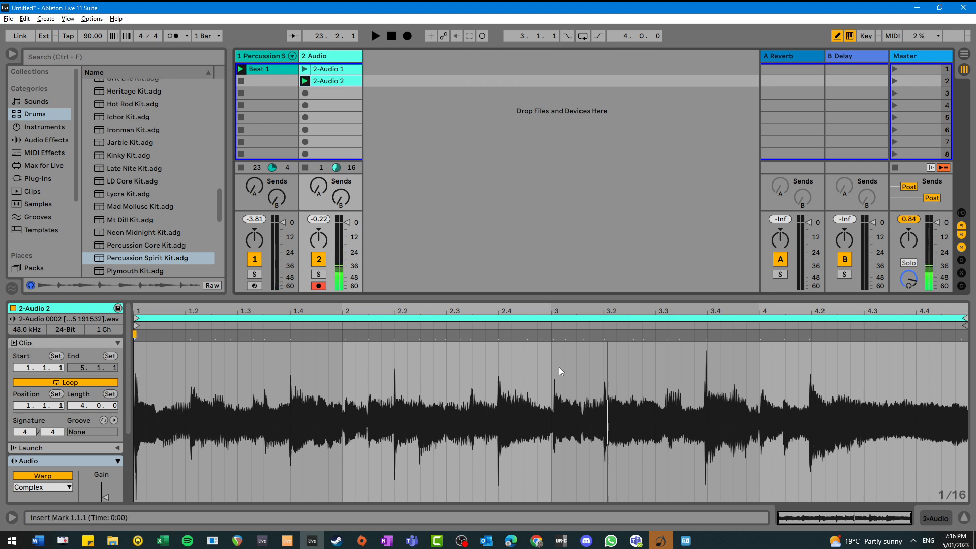
# - In the second take, pull the transient near bar 2 onto 2.1.1 and warp the transient near beat 1.4 onto 1.4.1
pyautogui.moveTo(361, 313)
pyautogui.mouseDown()
pyautogui.moveTo(361, 360)
pyautogui.moveTo(391, 337)
pyautogui.moveTo(397, 313)
pyautogui.moveTo(348, 300)
pyautogui.mouseUp()
pyautogui.moveTo(342, 336)
pyautogui.mouseDown()
pyautogui.moveTo(369, 338)
pyautogui.moveTo(277, 341)
pyautogui.moveTo(345, 341)
pyautogui.mouseUp()
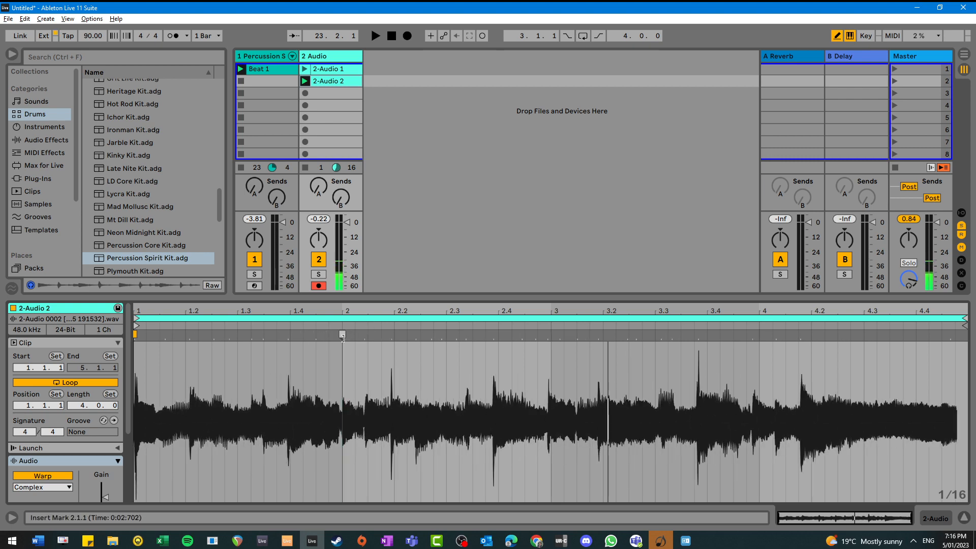
pyautogui.moveTo(342, 337)
pyautogui.mouseDown()
pyautogui.moveTo(365, 336)
pyautogui.moveTo(314, 335)
pyautogui.mouseUp()
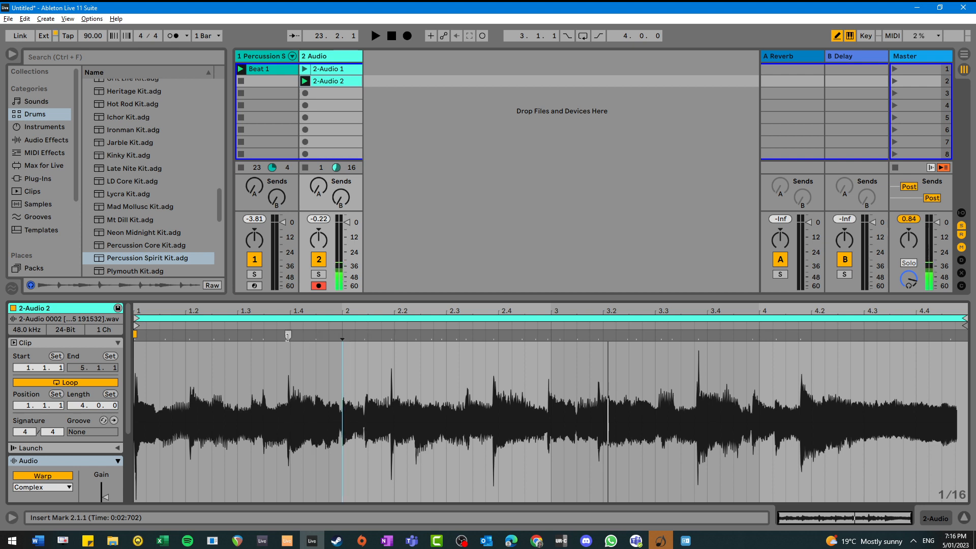
pyautogui.doubleClick(287, 336)
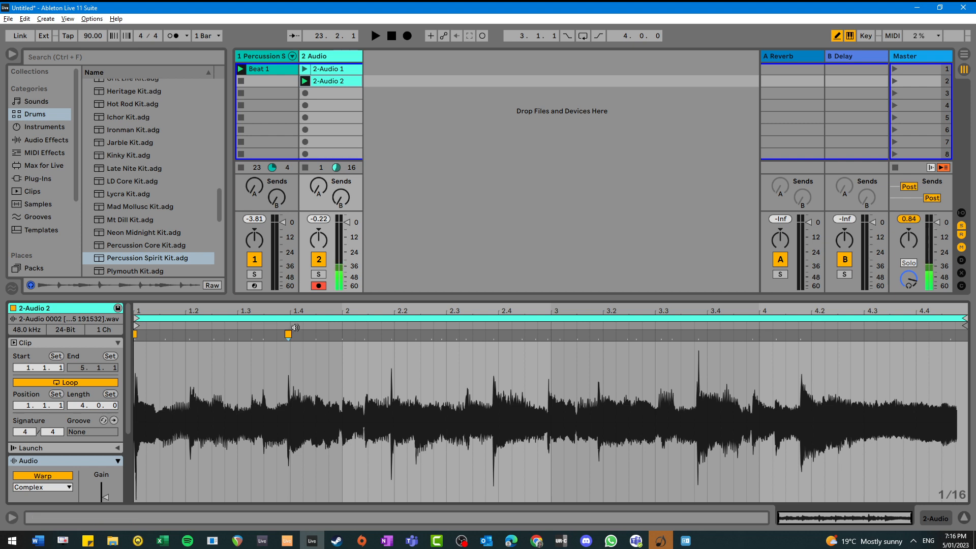
pyautogui.click(288, 335)
pyautogui.moveTo(289, 337); pyautogui.dragTo(292, 338)
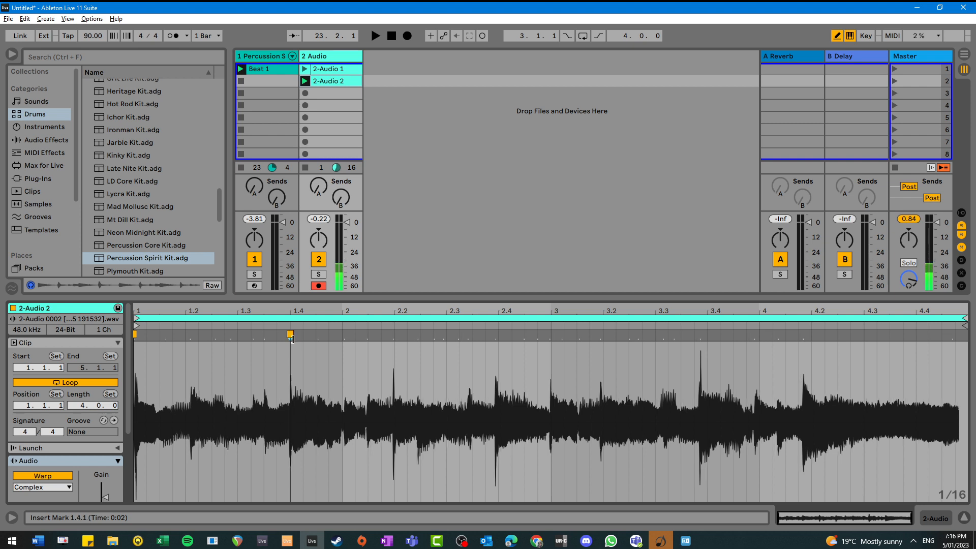
# - Move the second take's transient near beat 2.2 earlier to 2.1.4
pyautogui.click(393, 337)
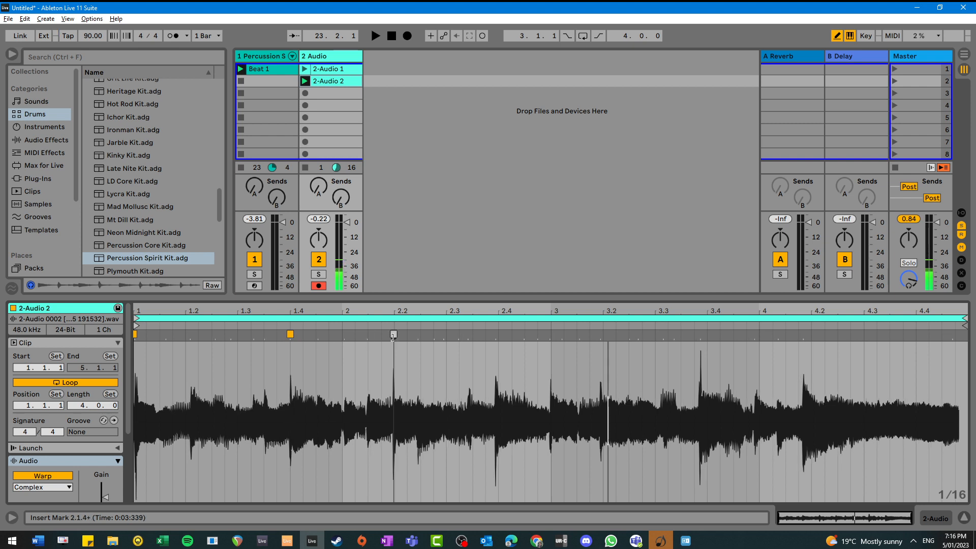
pyautogui.moveTo(393, 336)
pyautogui.mouseDown()
pyautogui.moveTo(405, 337)
pyautogui.moveTo(382, 337)
pyautogui.mouseUp()
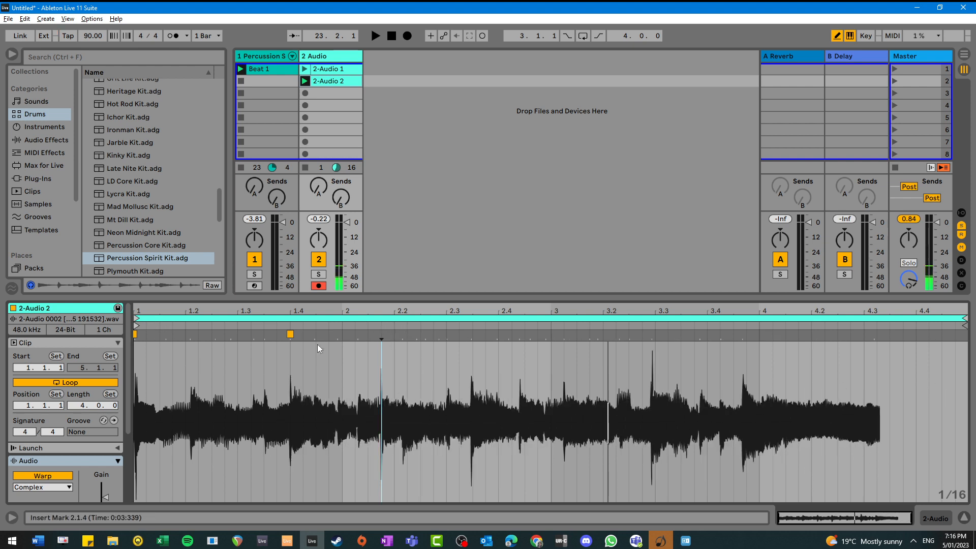
# - Remove the second take's warp marker at 2.1.4 and play the take from its start to check the timing
pyautogui.doubleClick(382, 337)
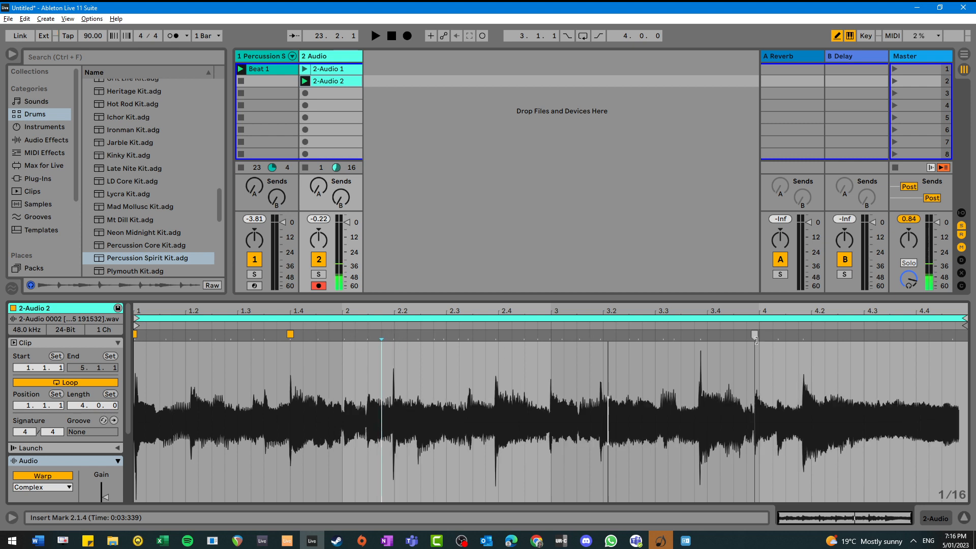
pyautogui.press('space')
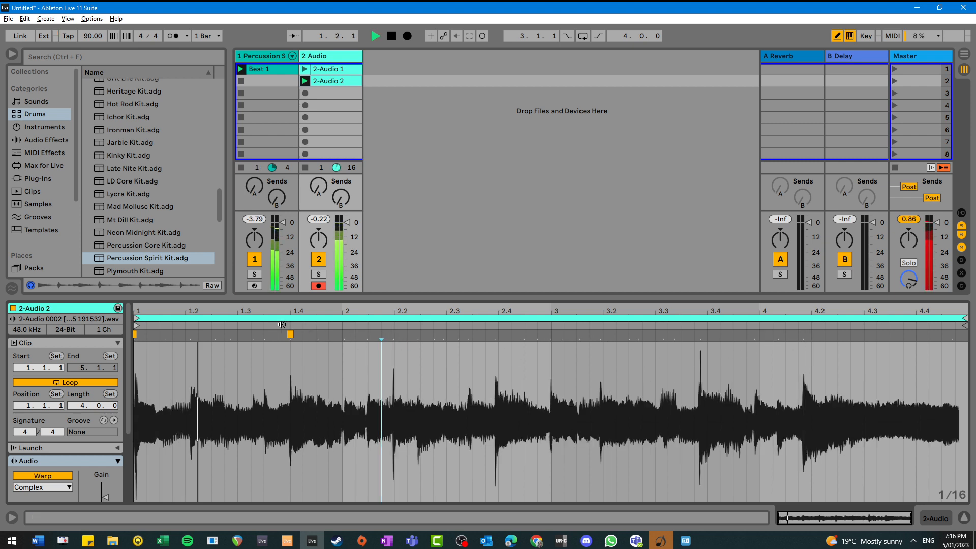
pyautogui.press('space')
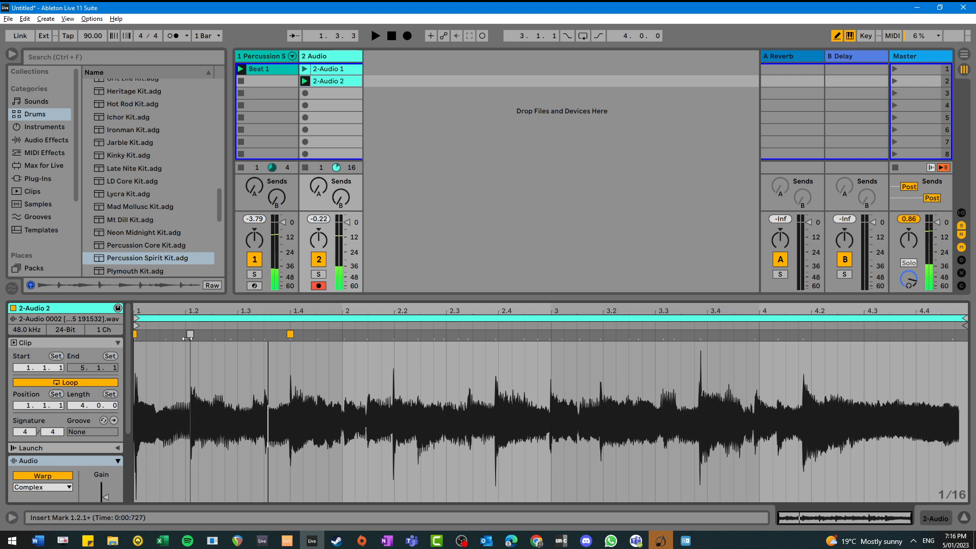
# - Warp the second take's nearby transients onto 1.2.1, 2.1.1, 3.1.1, 4.1.1 and 4.2.1, auditioning it over the beat
pyautogui.doubleClick(186, 336)
pyautogui.click(186, 337)
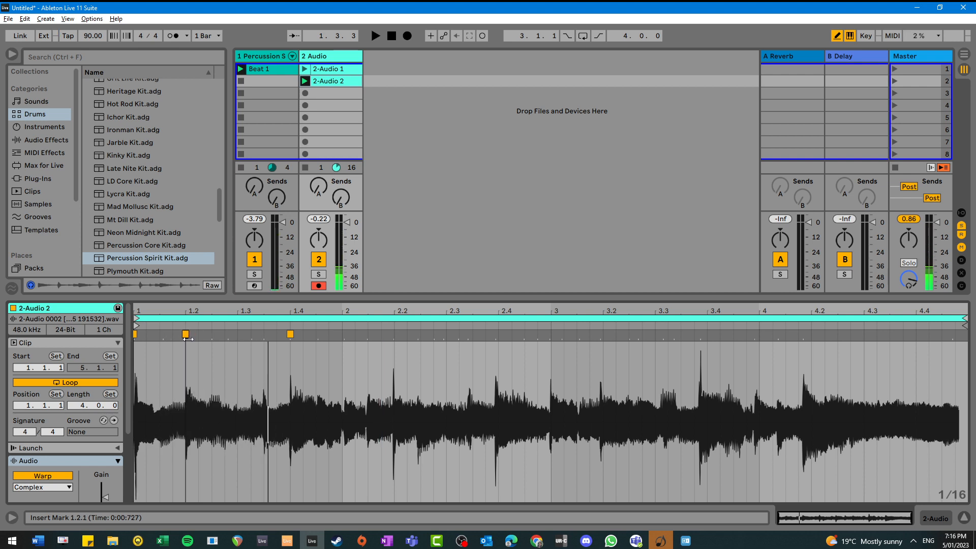
pyautogui.press('space')
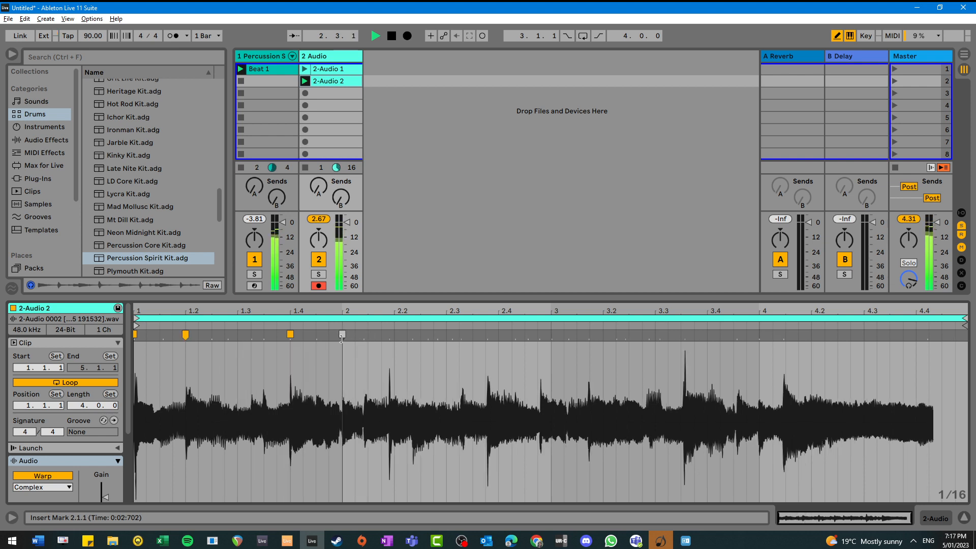
pyautogui.moveTo(537, 343); pyautogui.dragTo(550, 340)
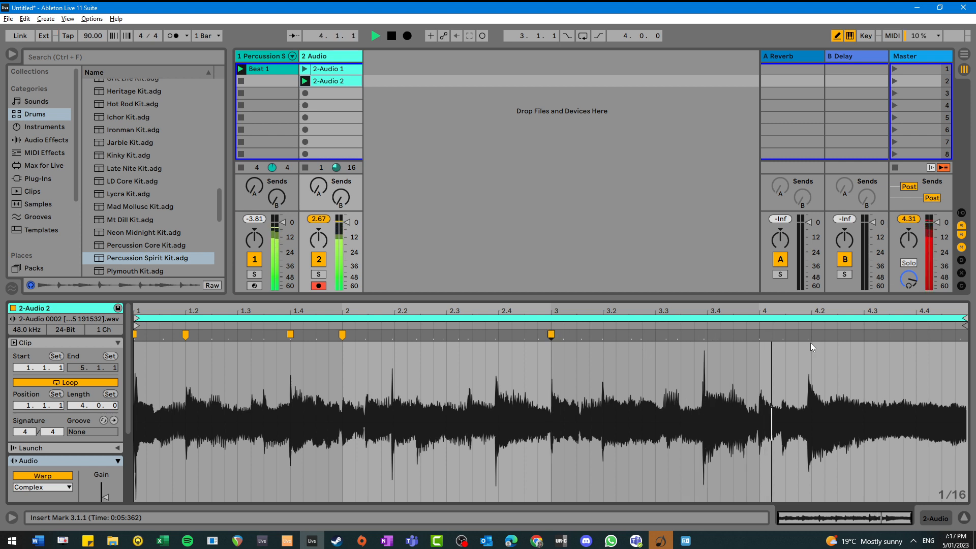
pyautogui.doubleClick(760, 335)
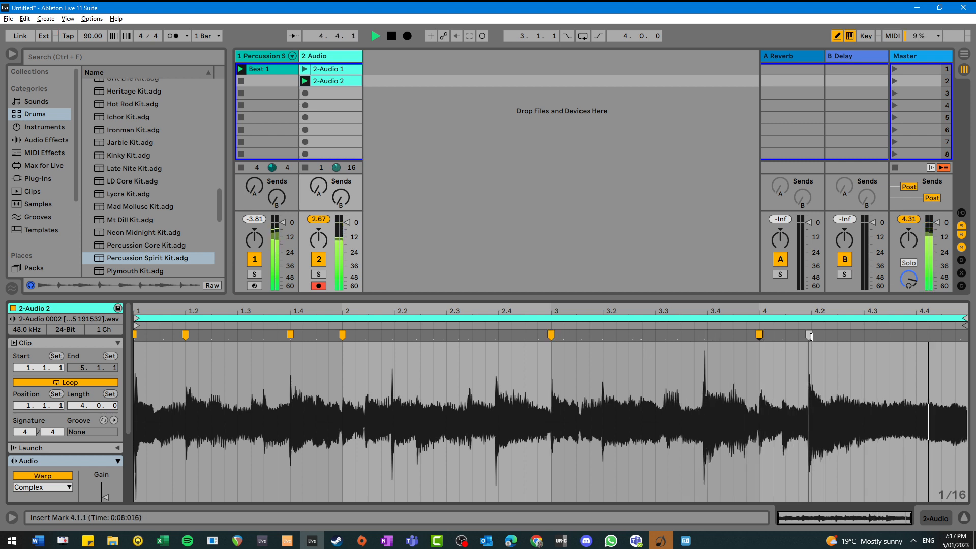
pyautogui.moveTo(809, 338); pyautogui.dragTo(813, 336)
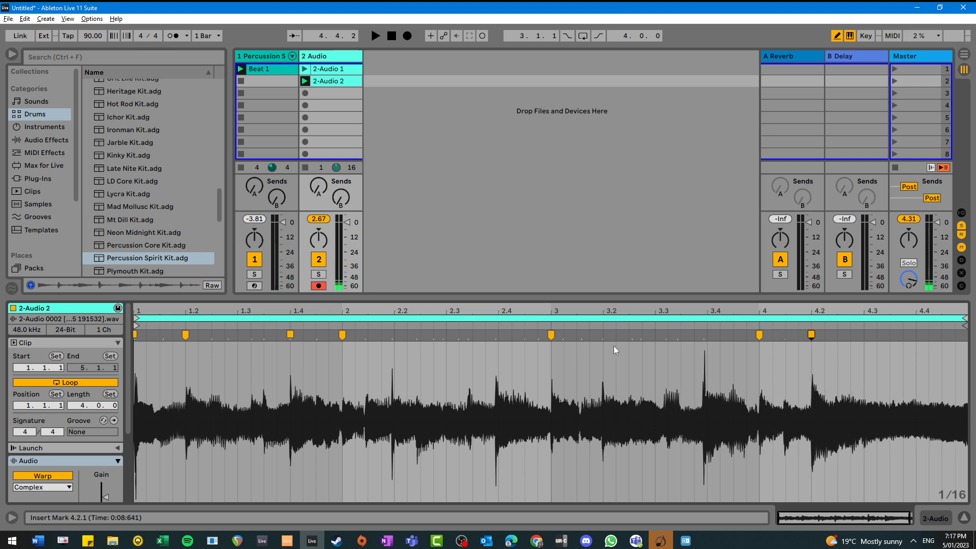
# - During playback, warp the second take's remaining off-beat transients onto 2.4.1, 3.2.1 and 3.4.1
pyautogui.press('space')
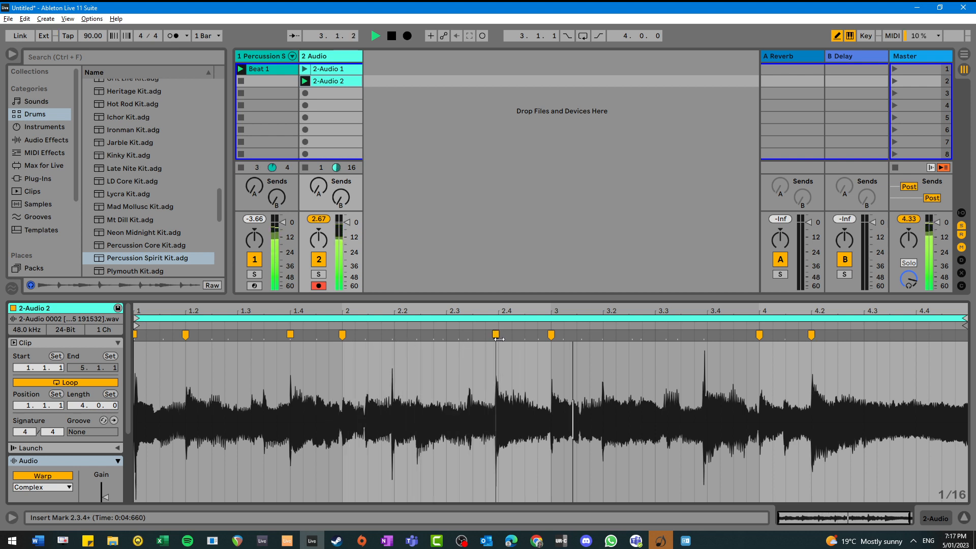
pyautogui.doubleClick(497, 334)
pyautogui.doubleClick(603, 335)
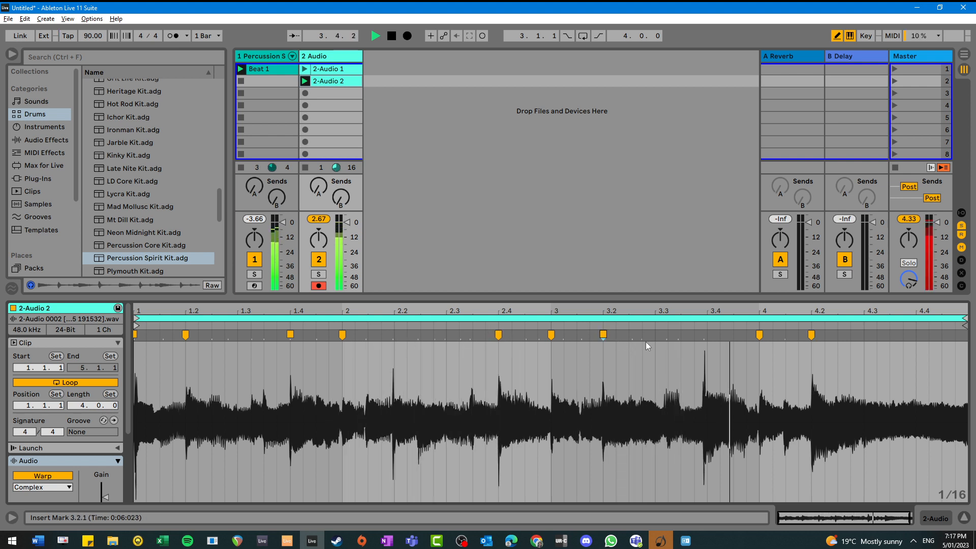
pyautogui.doubleClick(707, 335)
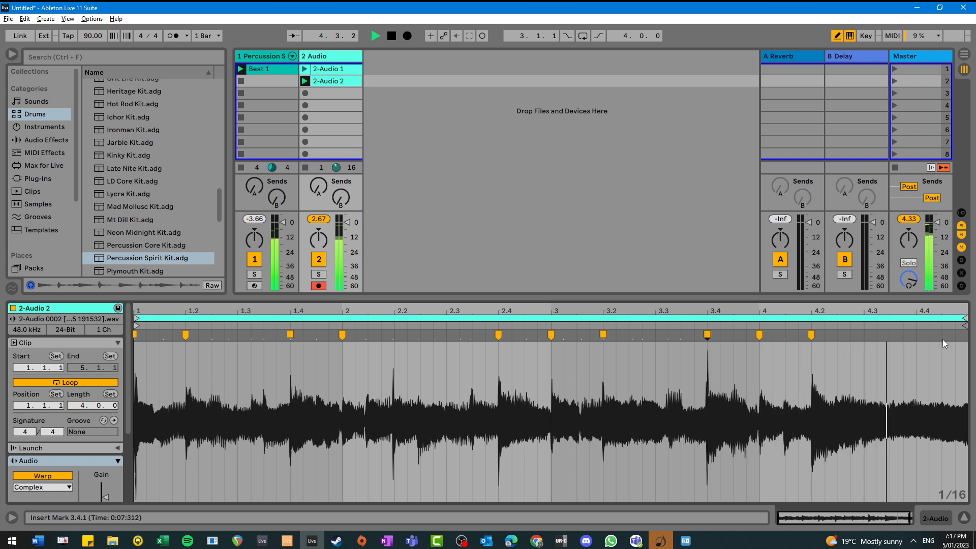
pyautogui.press('space')
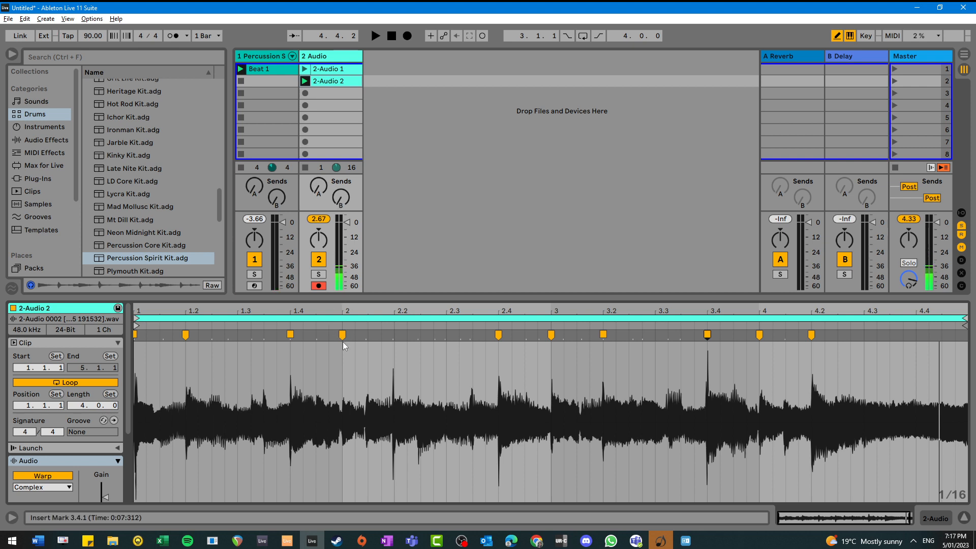
# - Enlarge the second take's clip view and lower the clip gain to -1.59 dB
pyautogui.click(329, 82)
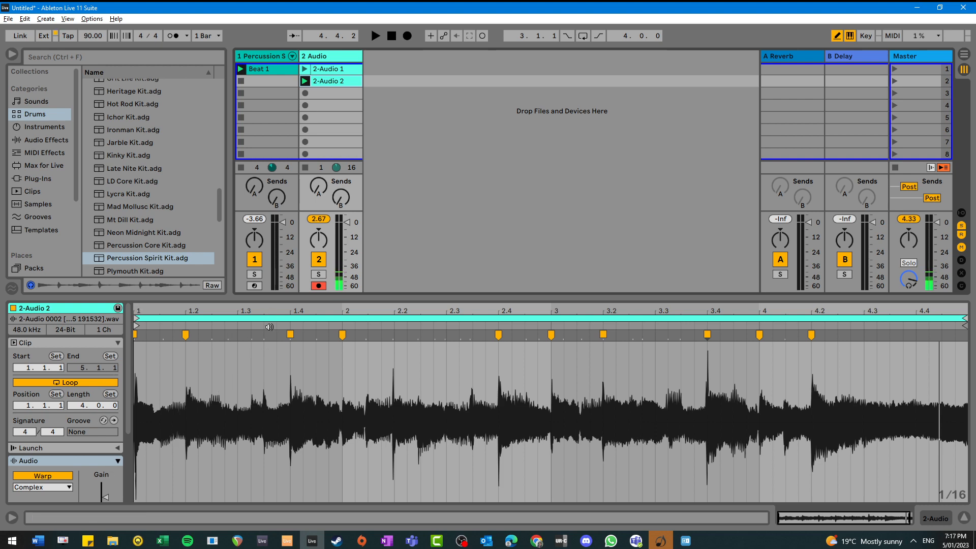
pyautogui.moveTo(309, 298); pyautogui.dragTo(309, 223)
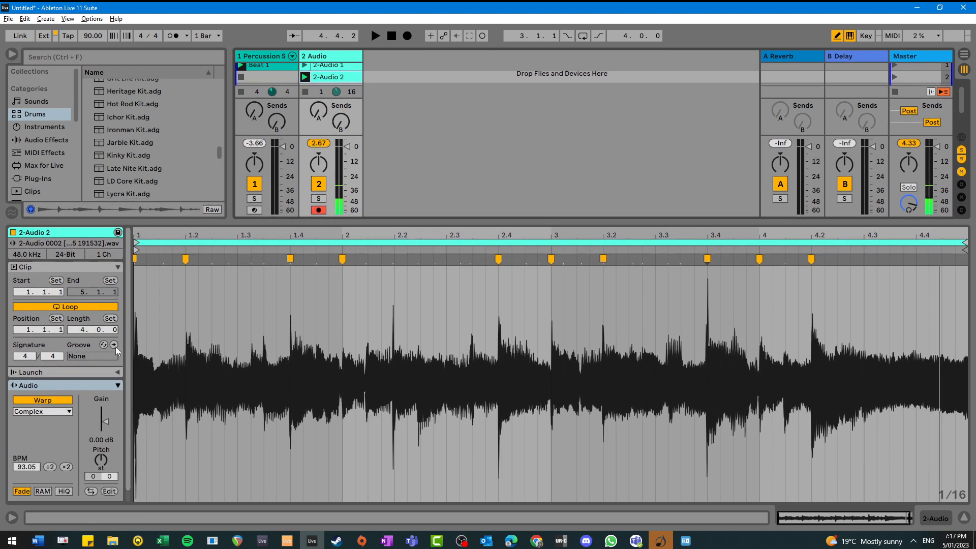
pyautogui.moveTo(105, 423); pyautogui.dragTo(104, 418)
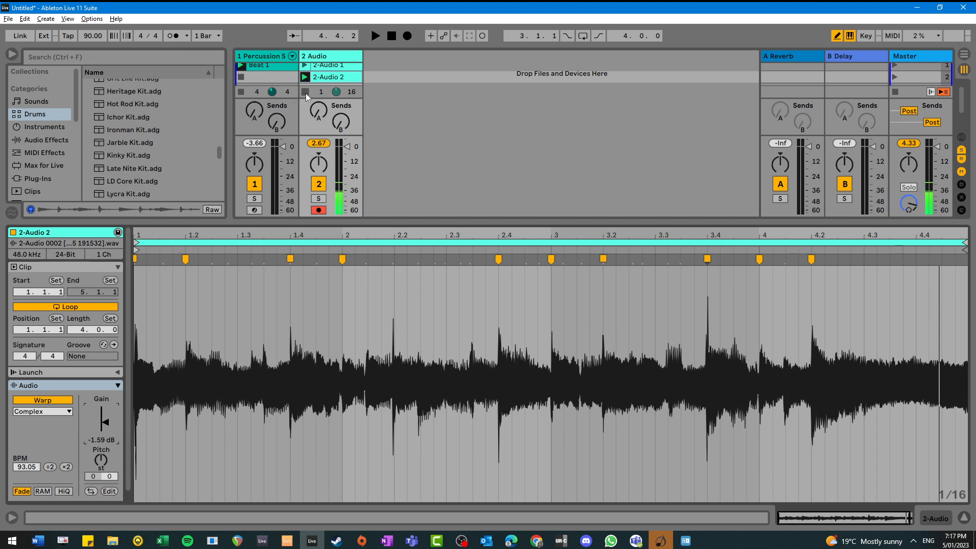
pyautogui.click(212, 362)
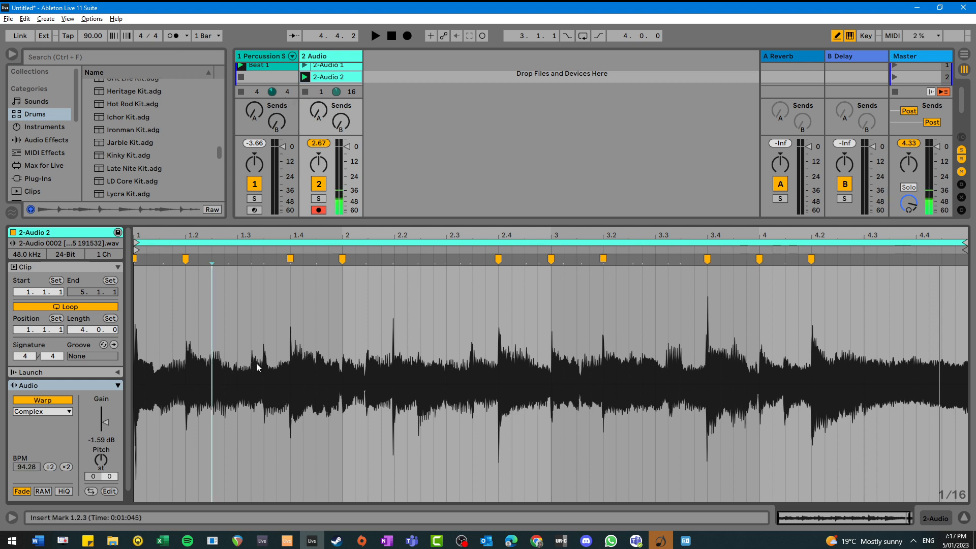
pyautogui.click(368, 322)
pyautogui.moveTo(303, 321); pyautogui.dragTo(457, 331)
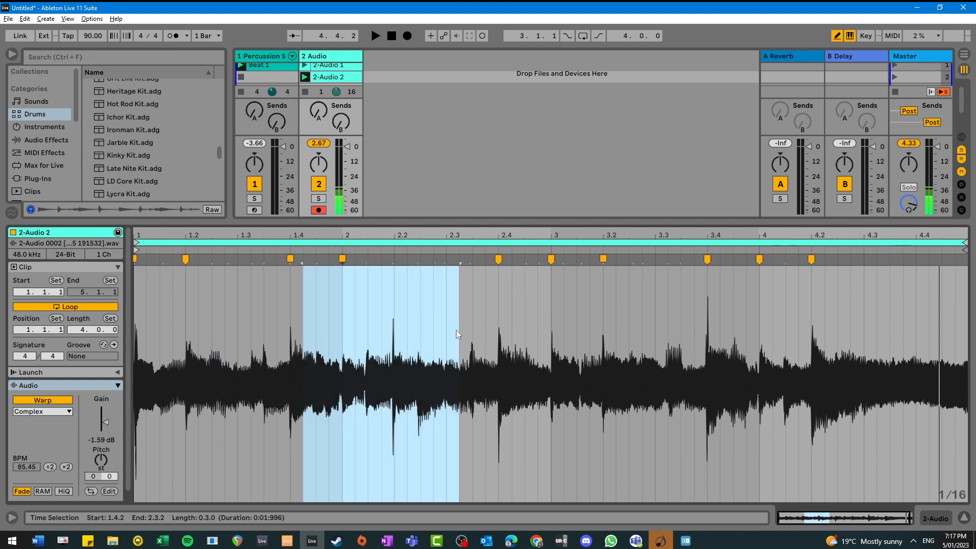
pyautogui.click(414, 338)
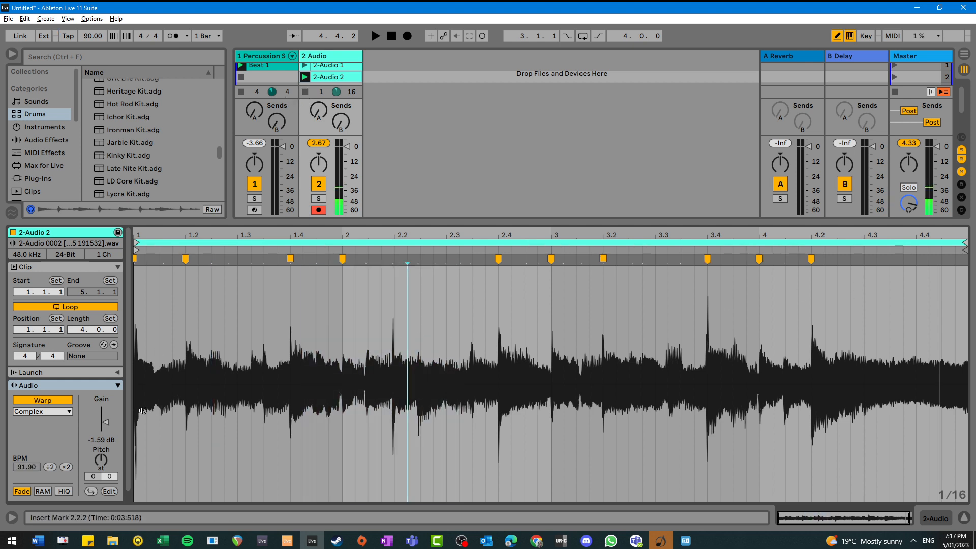
# - Try the second take at half and at double its clip tempo during playback
pyautogui.click(50, 467)
pyautogui.press('space')
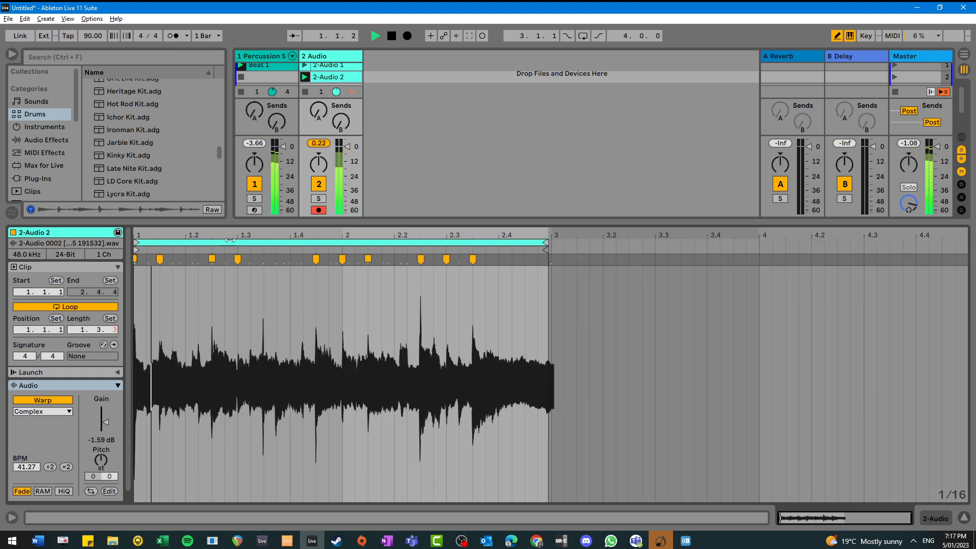
pyautogui.click(65, 467)
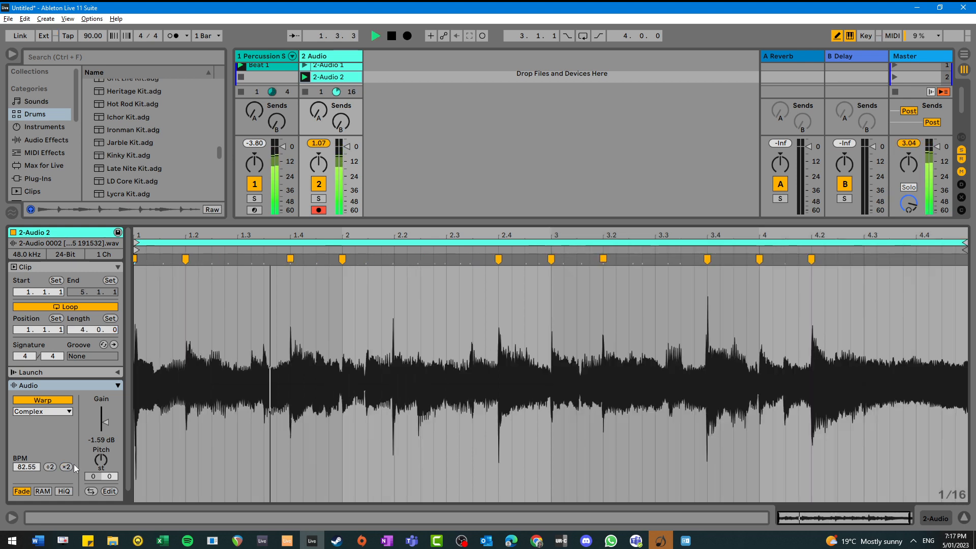
pyautogui.click(67, 467)
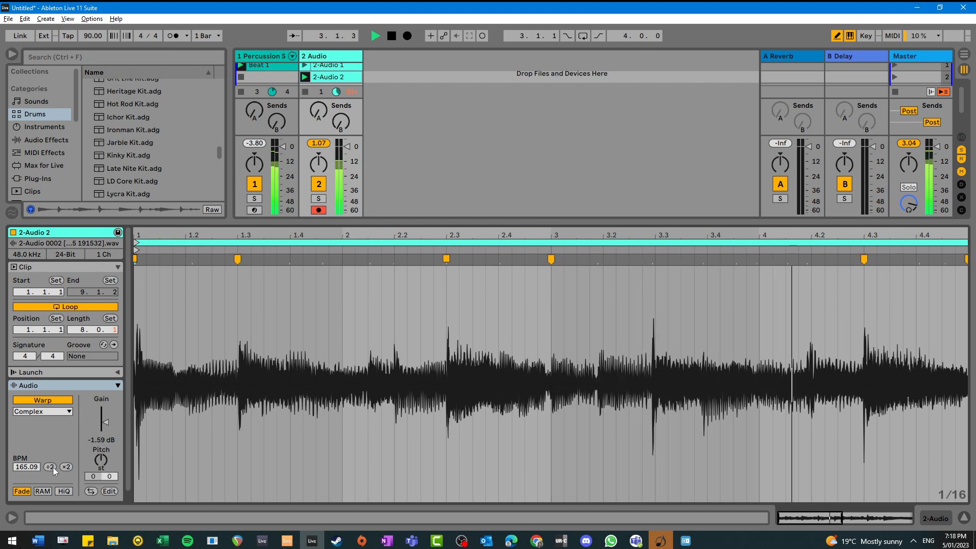
pyautogui.click(53, 467)
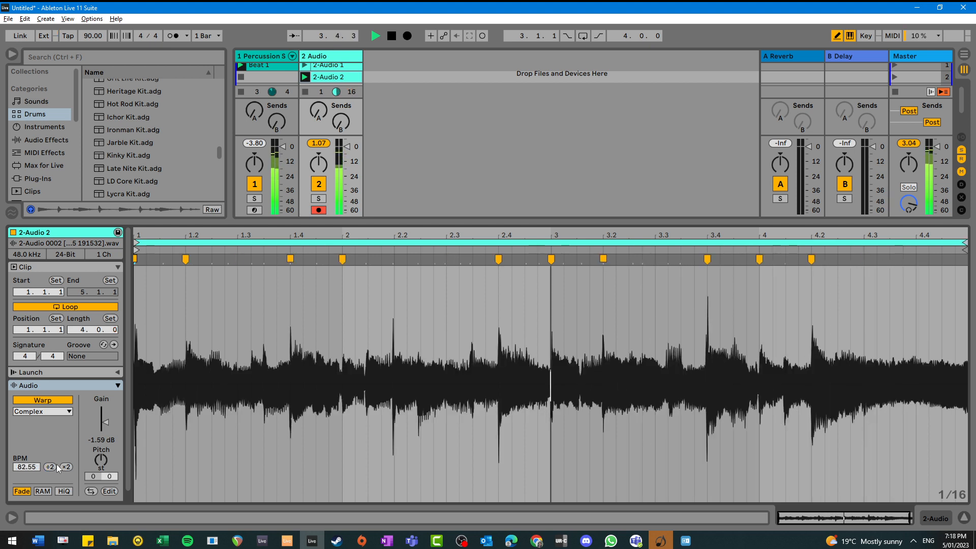
pyautogui.press('space')
# - Stop the audio track's clip and open the Beat 1 percussion clip for editing with Draw Mode off
pyautogui.click(307, 93)
pyautogui.click(263, 66)
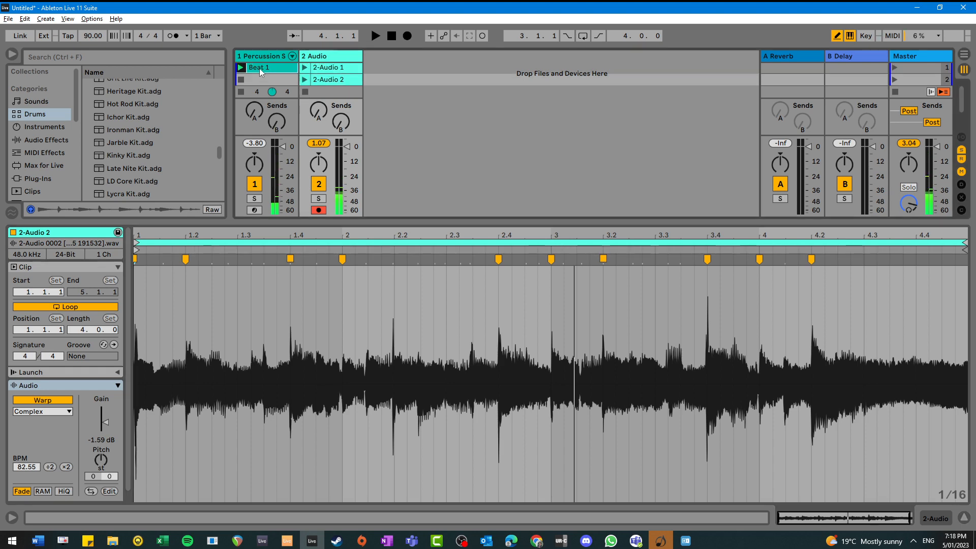
pyautogui.click(277, 401)
pyautogui.click(277, 402)
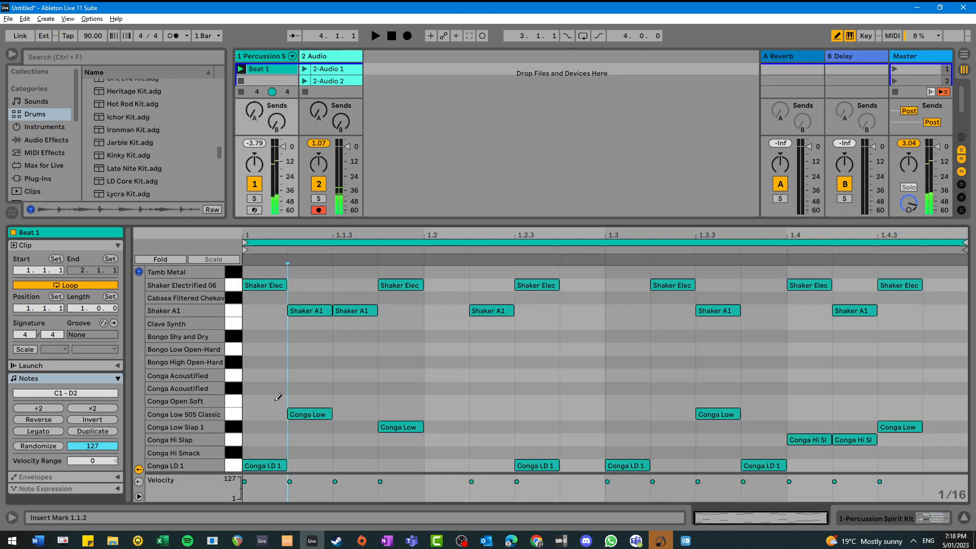
pyautogui.press('b')
pyautogui.press('space')
# - Try doubling the length of the first Shaker A1 note in Beat 1, undo it and clear the note selection
pyautogui.click(308, 311)
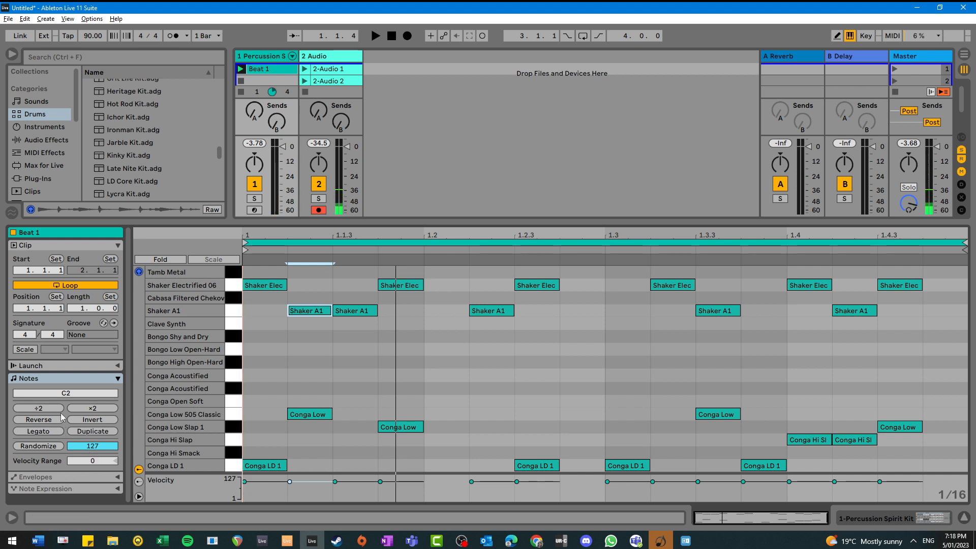
pyautogui.click(95, 409)
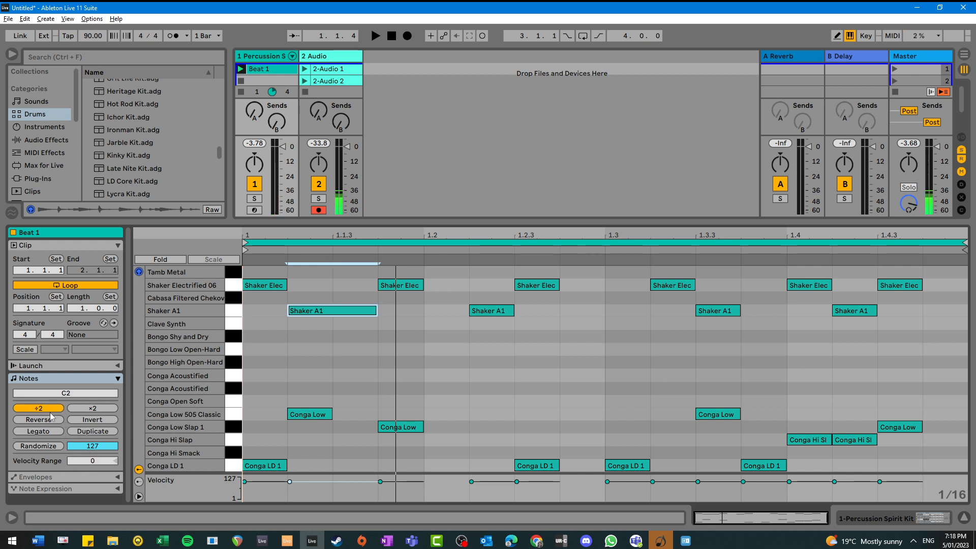
pyautogui.hotkey('ctrl', 'z')
pyautogui.click(393, 338)
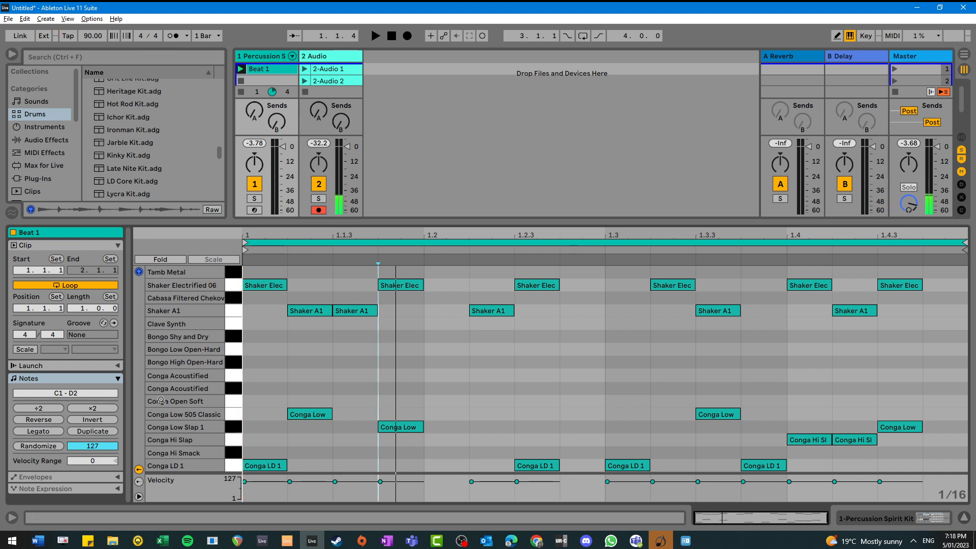
# - Try the whole Beat 1 pattern at half and at double its length during playback
pyautogui.click(46, 410)
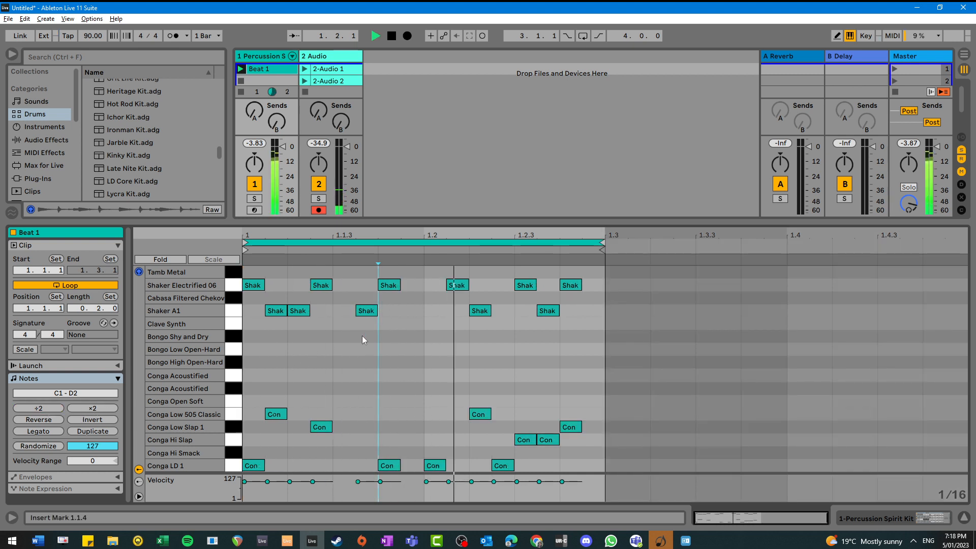
pyautogui.click(95, 410)
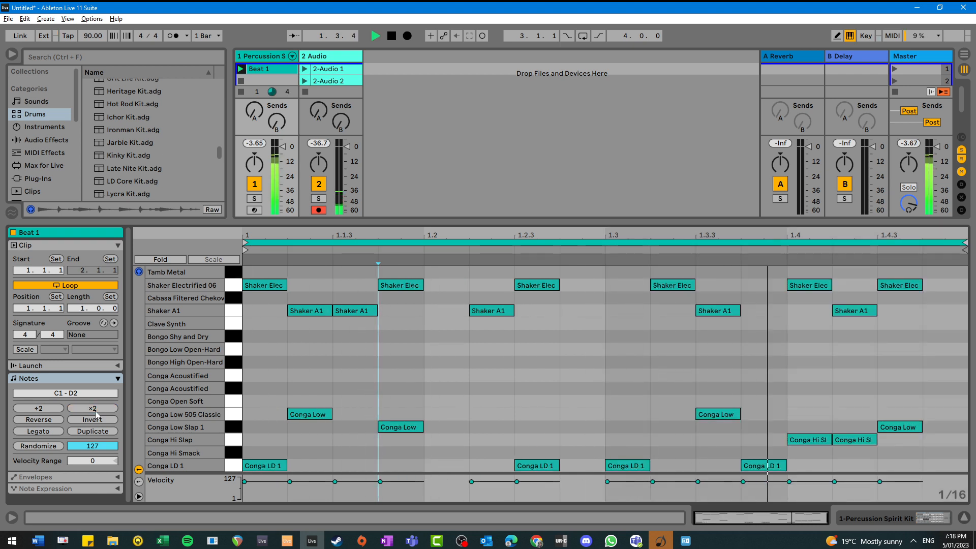
pyautogui.click(93, 410)
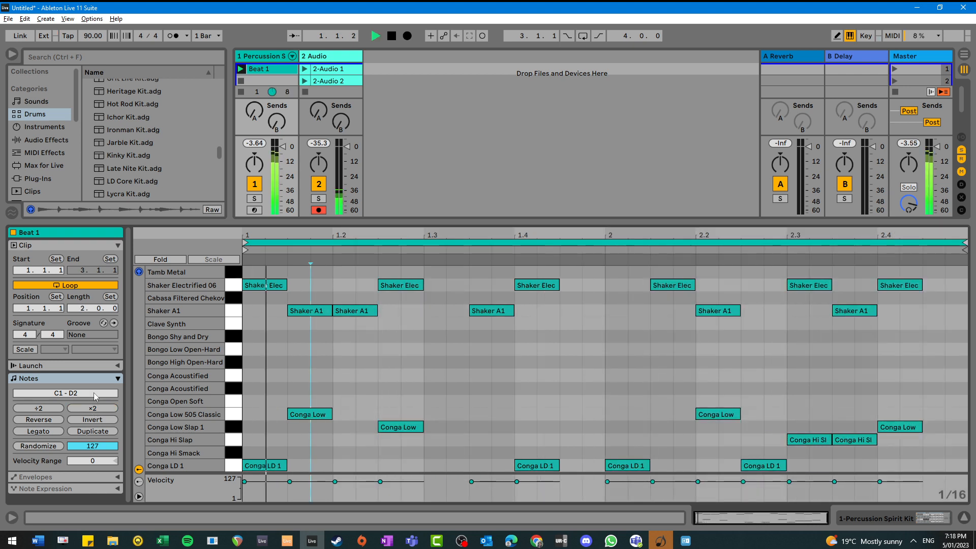
pyautogui.click(47, 409)
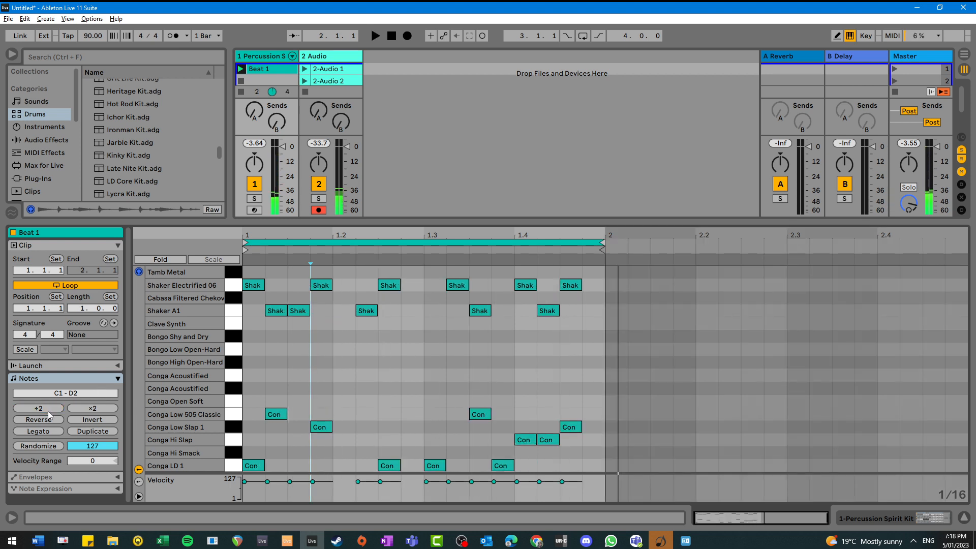
# - Transpose the second take up to +3 semitones and launch it over the percussion beat
pyautogui.click(328, 78)
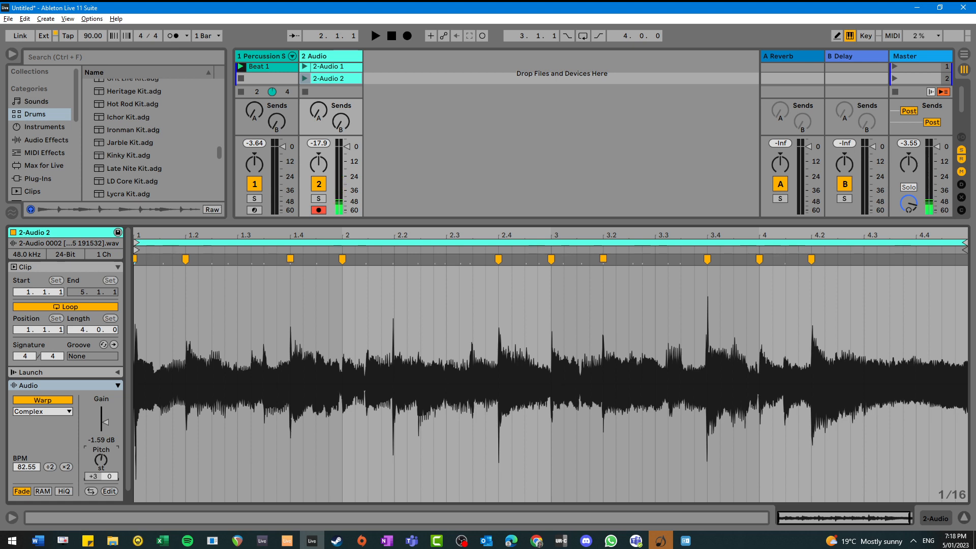
pyautogui.press('space')
pyautogui.press('space')
pyautogui.click(303, 78)
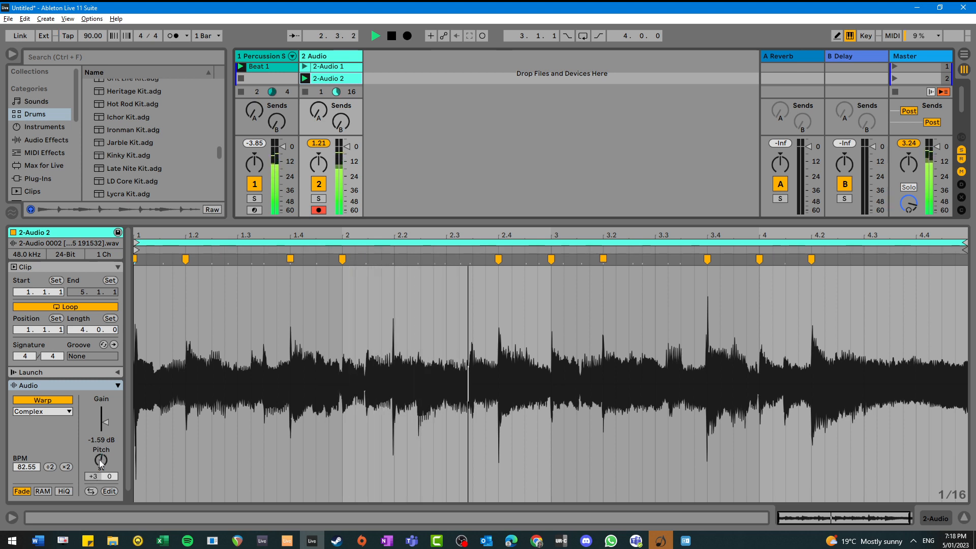
# - Set the second take's pitch to -1 semitone while it plays, and stop playback
pyautogui.moveTo(101, 463); pyautogui.dragTo(101, 467)
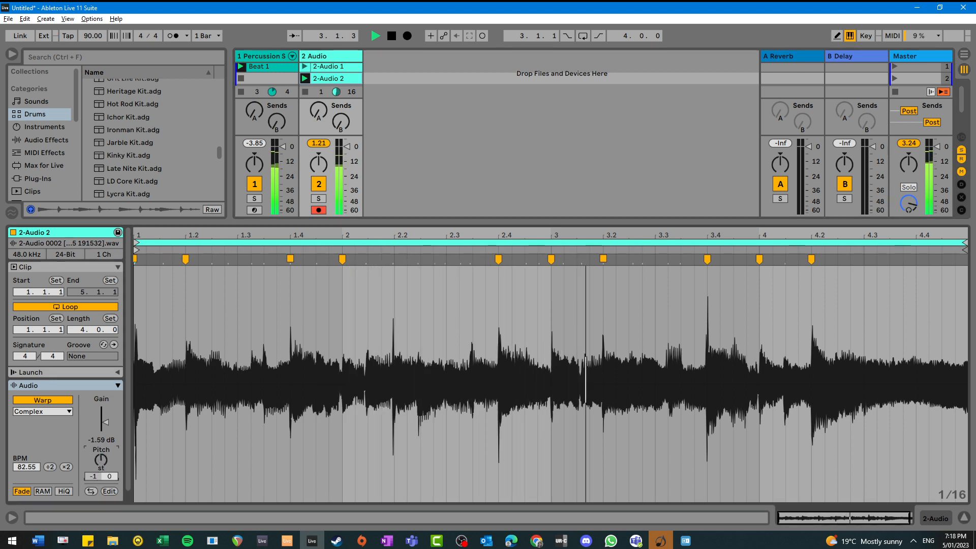
pyautogui.doubleClick(100, 464)
pyautogui.press('space')
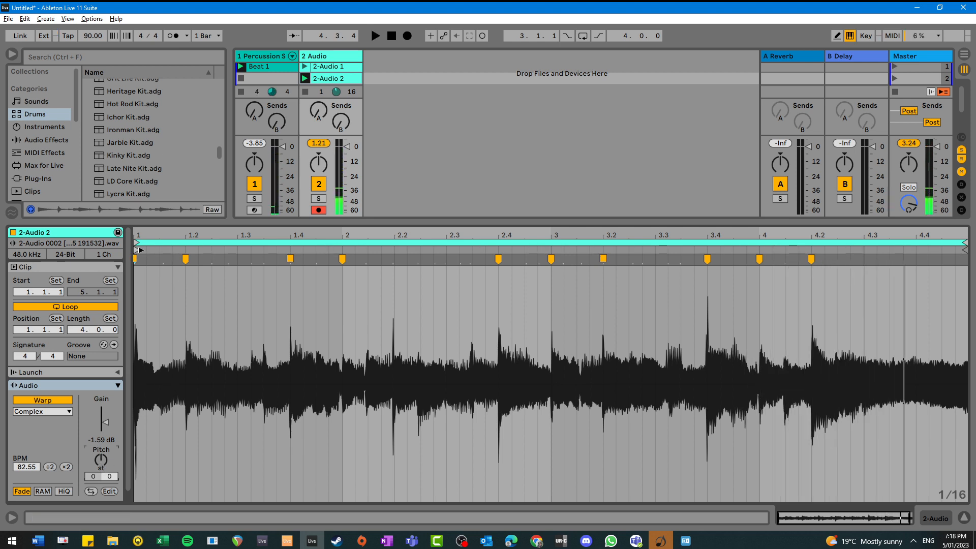
# - Try starting the second take at 1.3.1 and at 2.1.1 with playback, and return its start marker to 1.1.1
pyautogui.moveTo(138, 250)
pyautogui.mouseDown()
pyautogui.moveTo(305, 255)
pyautogui.moveTo(185, 255)
pyautogui.moveTo(239, 253)
pyautogui.mouseUp()
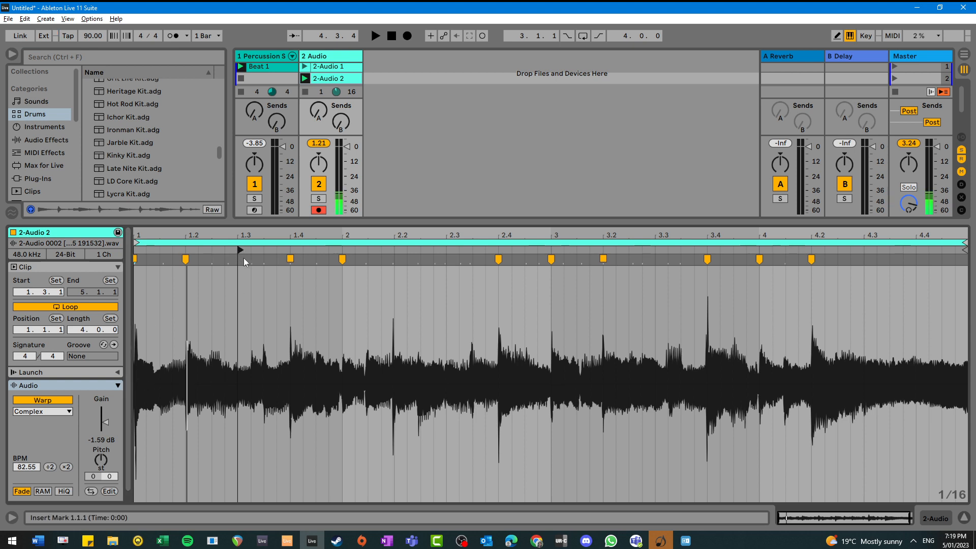
pyautogui.moveTo(240, 250); pyautogui.dragTo(342, 250)
pyautogui.press('space')
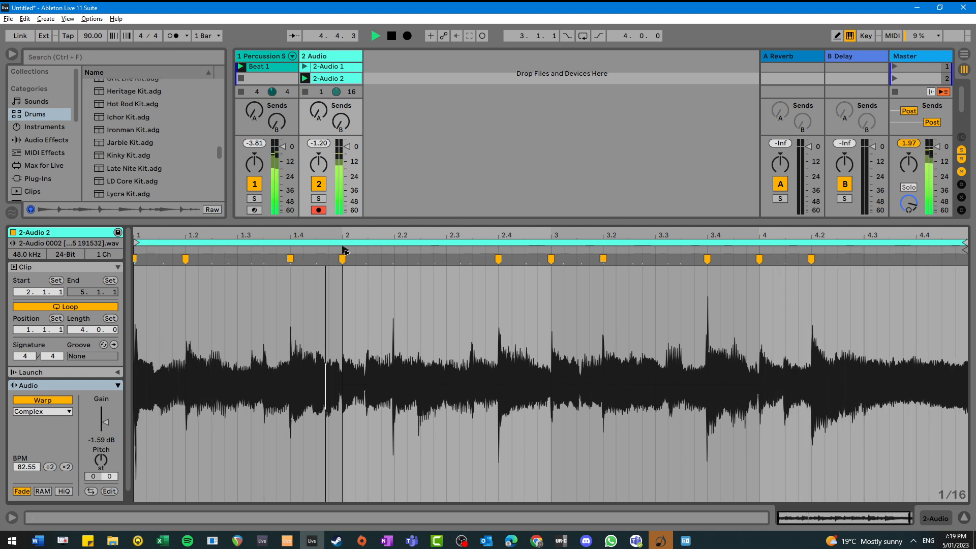
pyautogui.moveTo(346, 251); pyautogui.dragTo(136, 251)
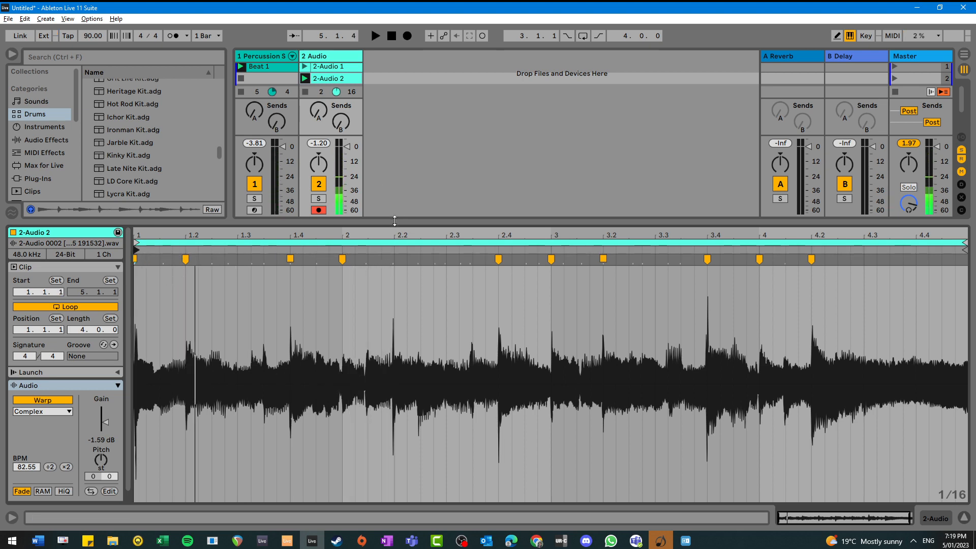
# - Enlarge the clip slot and mixer area and insert a third track for audio
pyautogui.moveTo(395, 220); pyautogui.dragTo(394, 346)
pyautogui.press('Down')
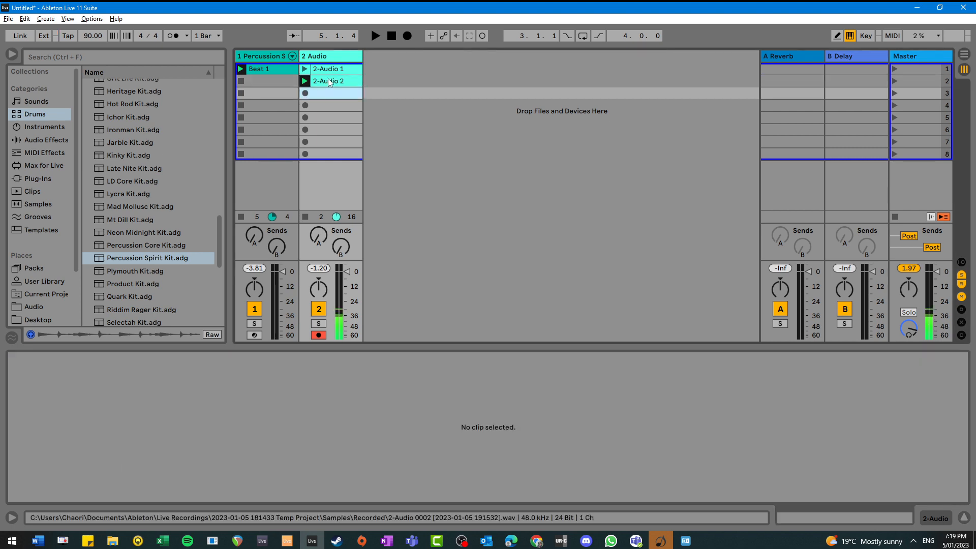
pyautogui.click(330, 83)
pyautogui.rightClick(421, 132)
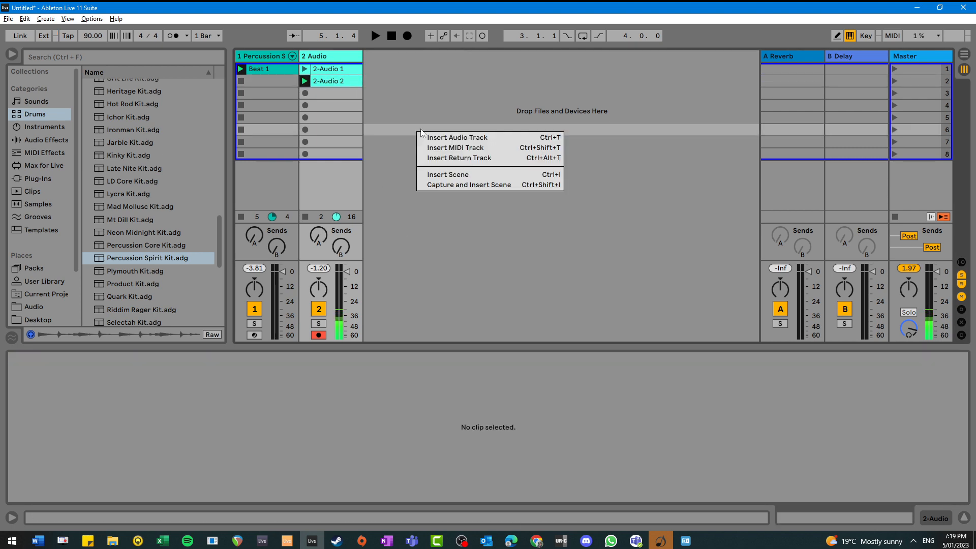
pyautogui.click(447, 137)
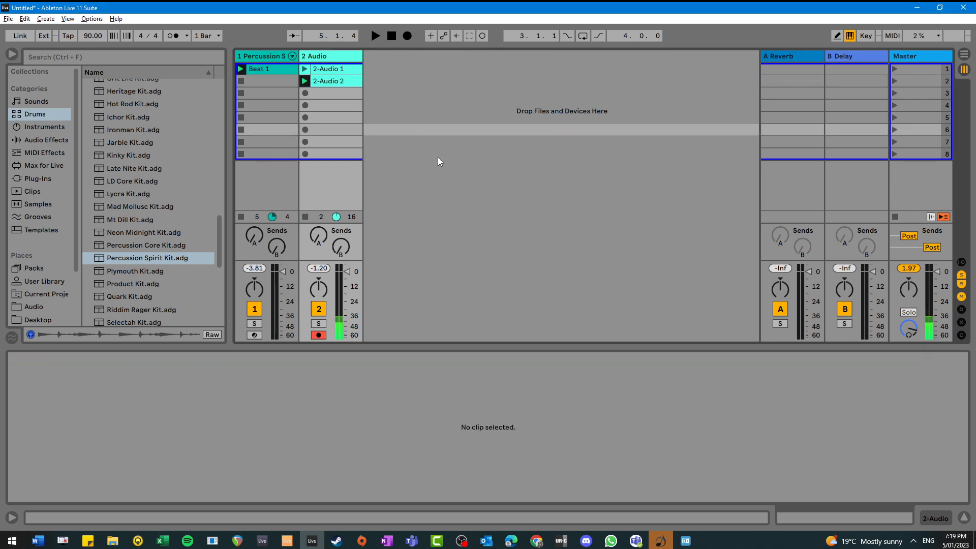
# - Show the tracks' input and output routing and set the new audio track's external input to channel 4
pyautogui.click(959, 261)
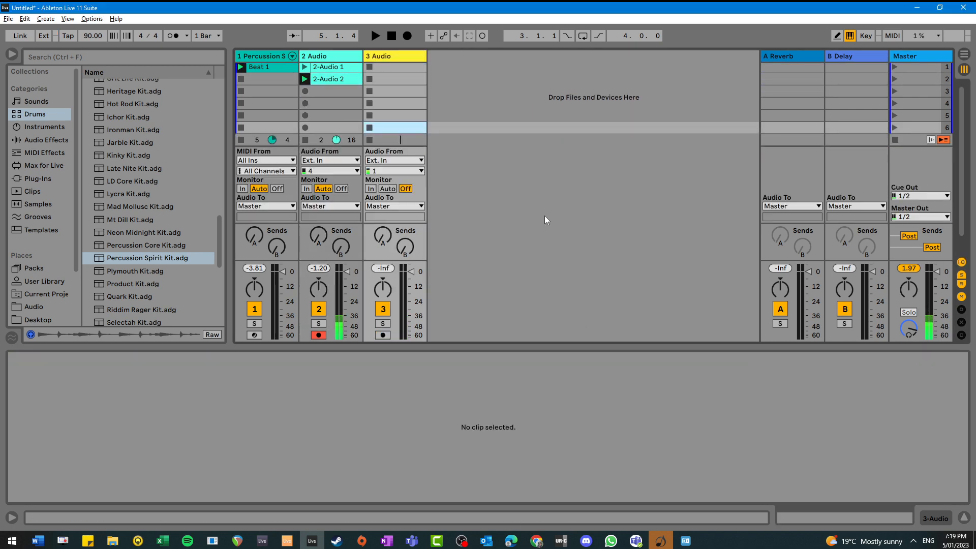
pyautogui.click(391, 173)
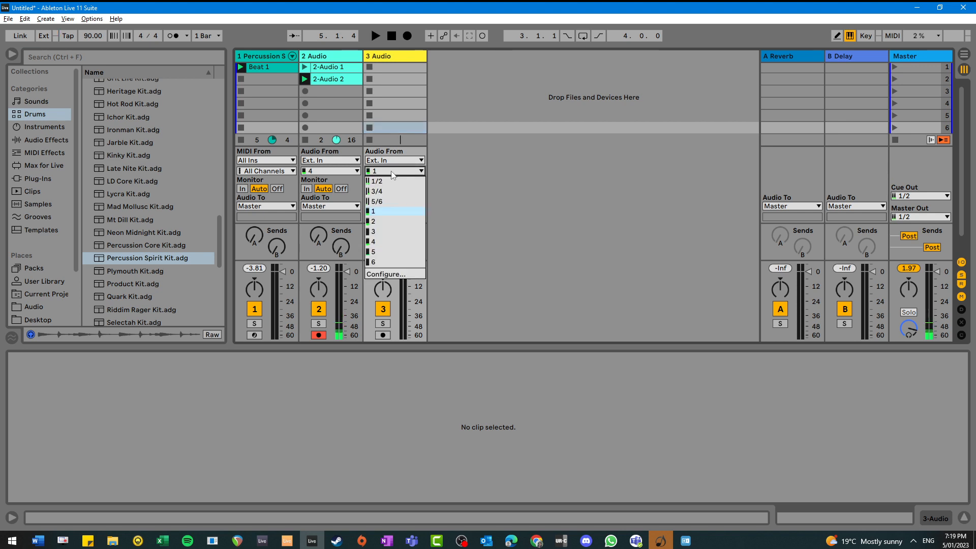
pyautogui.click(383, 242)
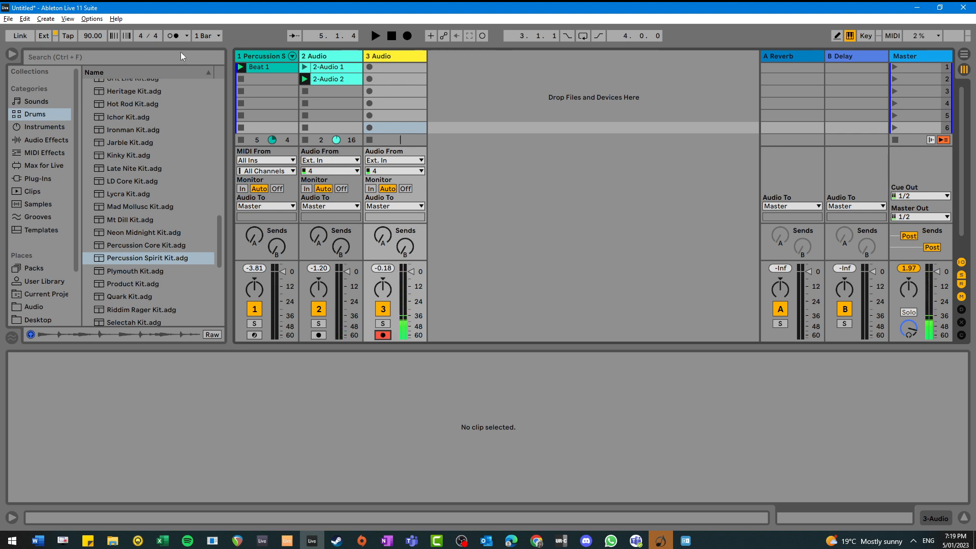
# - Record a take into the second slot of the third track over the beat and the second take, and stop playback
pyautogui.click(187, 36)
pyautogui.click(370, 79)
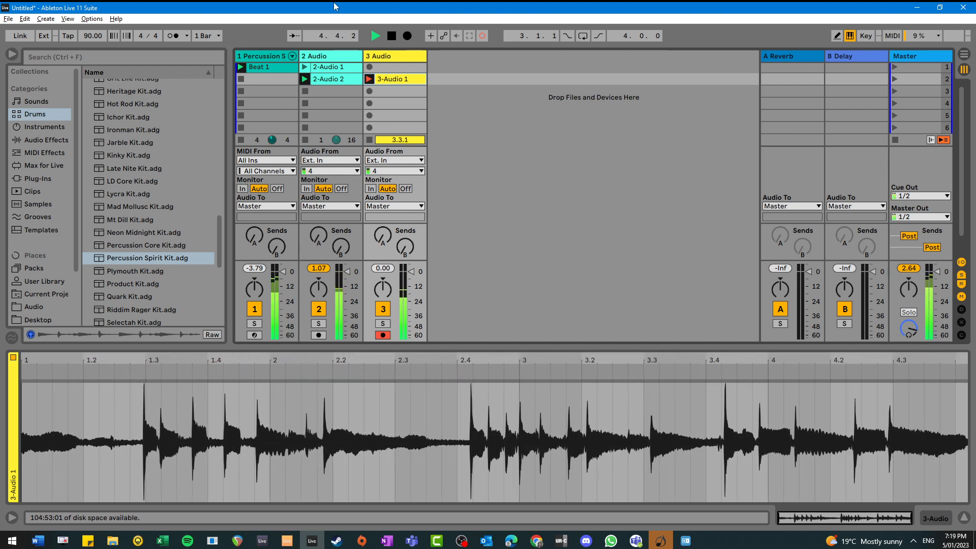
pyautogui.press('space')
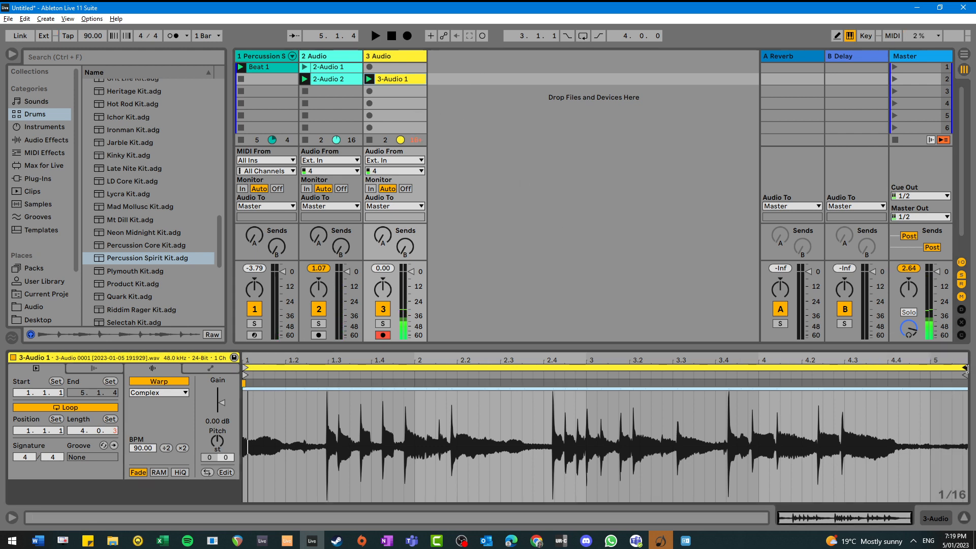
# - Trim the new take's loop to end at 5.1.1, try a length of 2 bars, restore 4 bars and play it back
pyautogui.moveTo(927, 367)
pyautogui.mouseDown()
pyautogui.moveTo(954, 371)
pyautogui.moveTo(926, 376)
pyautogui.mouseUp()
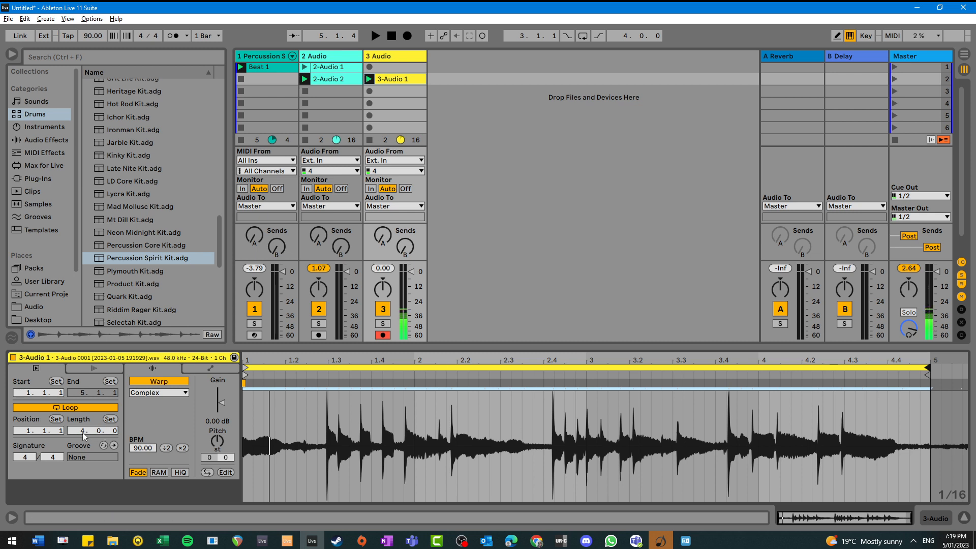
pyautogui.moveTo(93, 435); pyautogui.dragTo(93, 448)
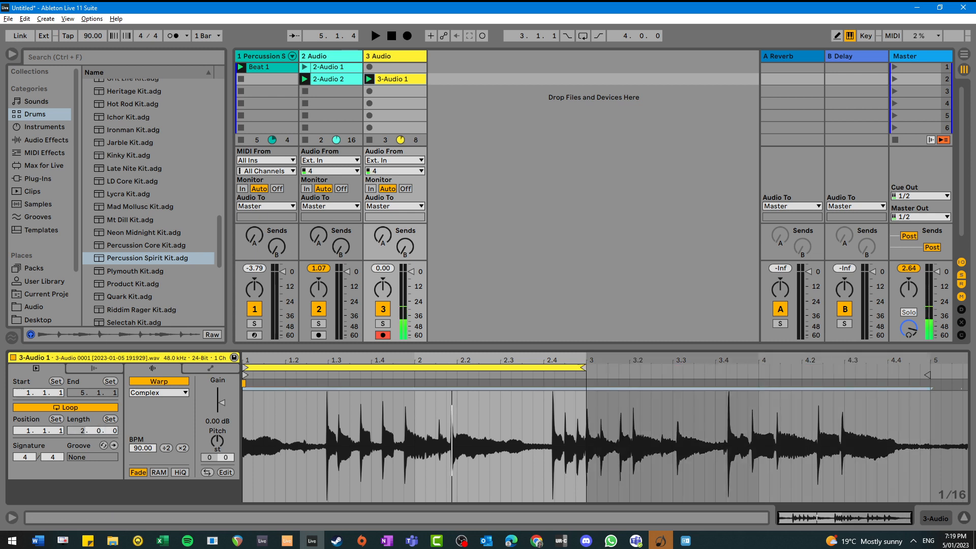
pyautogui.moveTo(583, 374); pyautogui.dragTo(927, 375)
pyautogui.press('space')
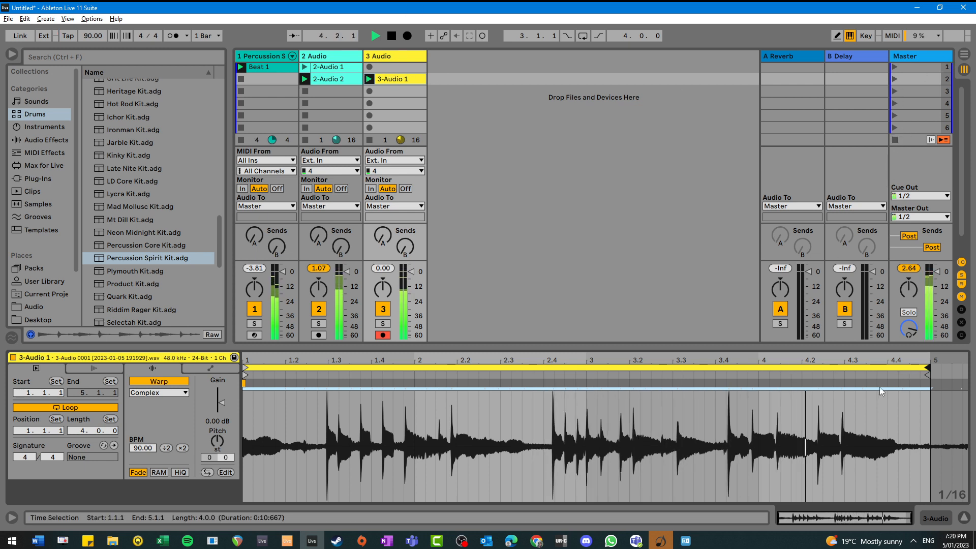
pyautogui.press('space')
# - Mark the stretch from 4.1.2 to 4.2.2 in the new take, and place a copy of the take in the Arrangement at bar 7
pyautogui.click(785, 418)
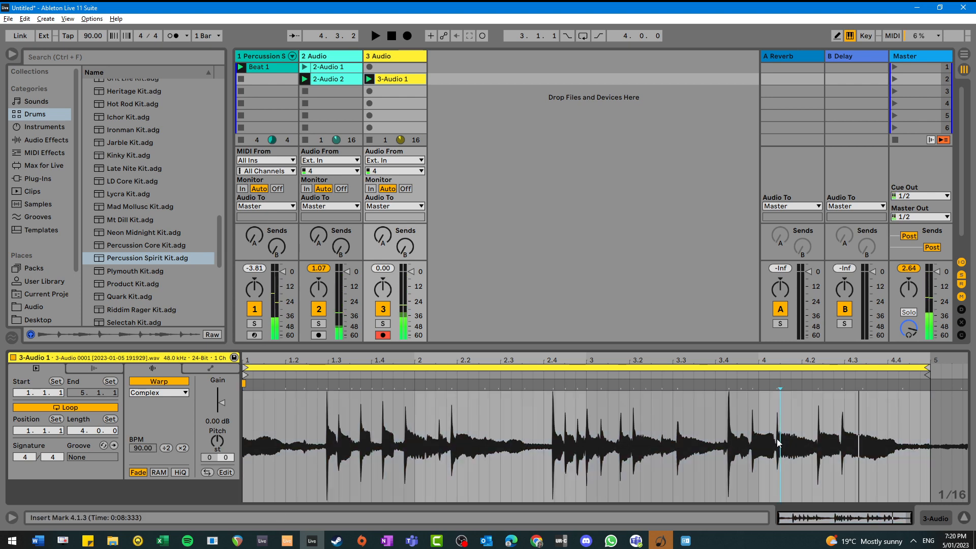
pyautogui.moveTo(785, 418); pyautogui.dragTo(812, 448)
pyautogui.keyDown('shift'); pyautogui.click(774, 447); pyautogui.keyUp('shift')
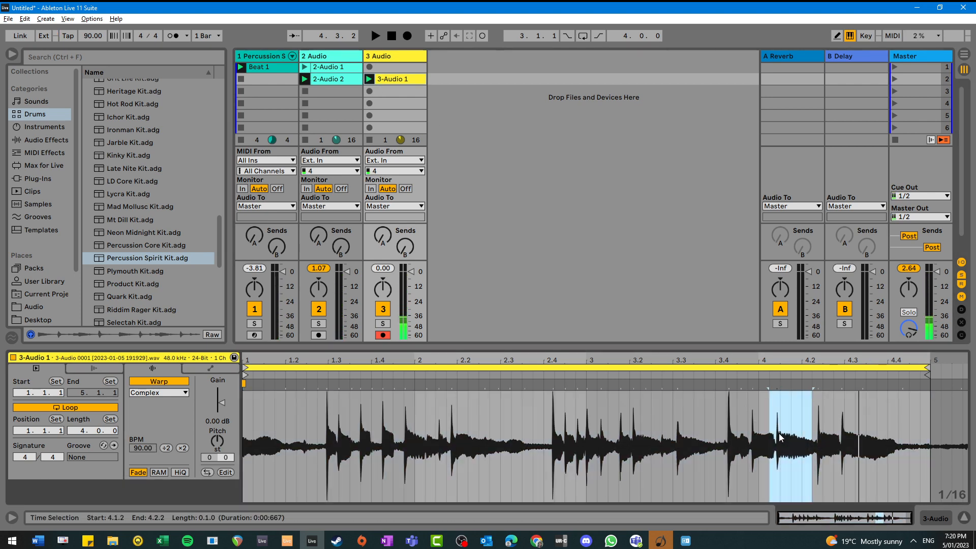
pyautogui.press('Tab')
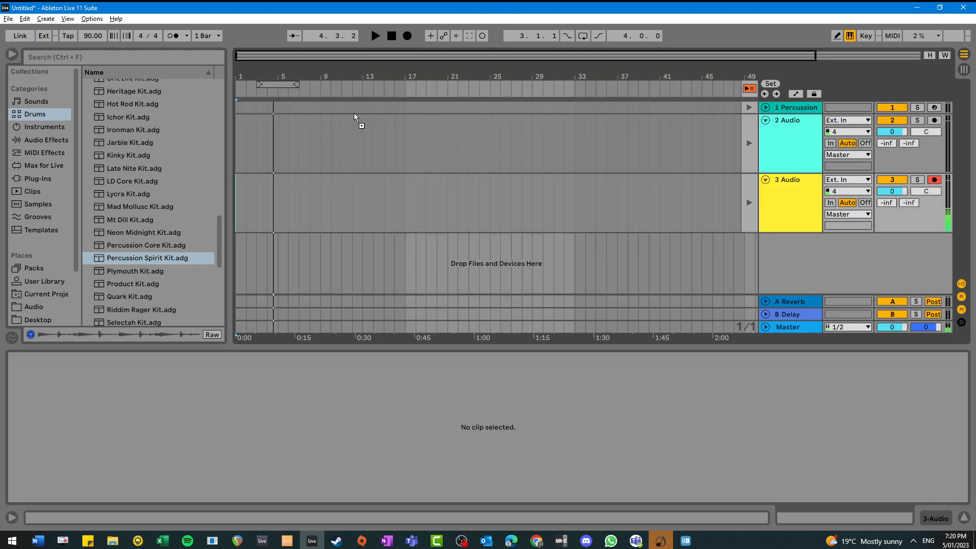
pyautogui.hotkey('ctrl', 'v')
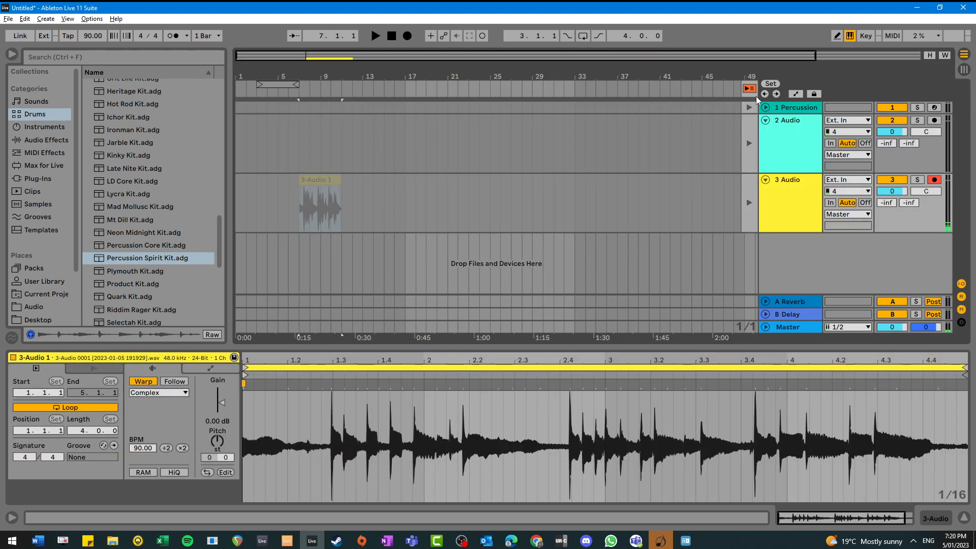
pyautogui.click(750, 89)
# - Play the arranged take from 10.1.3 and delete its section between 10.1.3 and 10.2.2
pyautogui.moveTo(306, 81); pyautogui.dragTo(279, 173)
pyautogui.click(444, 216)
pyautogui.press('space')
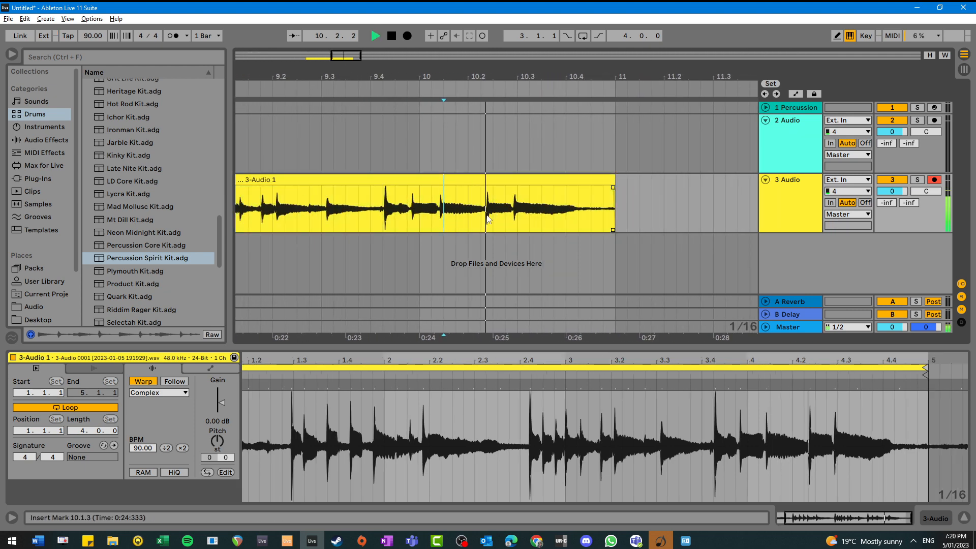
pyautogui.press('space')
pyautogui.moveTo(440, 215); pyautogui.dragTo(480, 217)
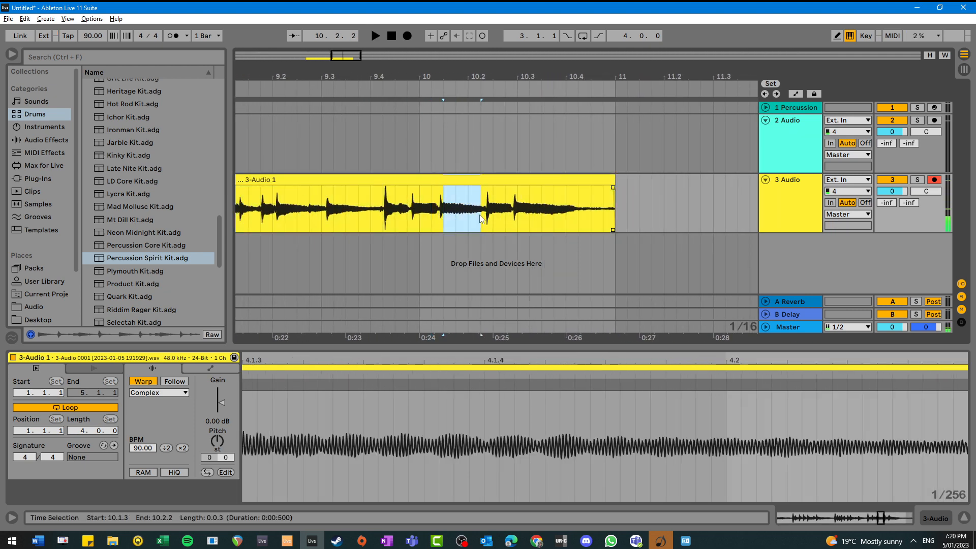
pyautogui.press('Delete')
# - Trim the end of the first take fragment to just before 10.1.3, and return to the Session view
pyautogui.click(436, 182)
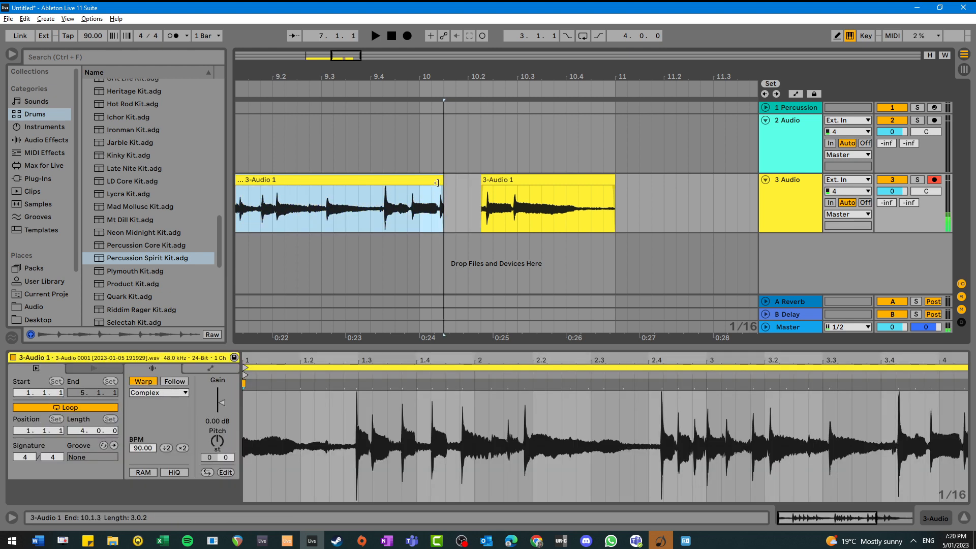
pyautogui.moveTo(436, 182); pyautogui.dragTo(441, 185)
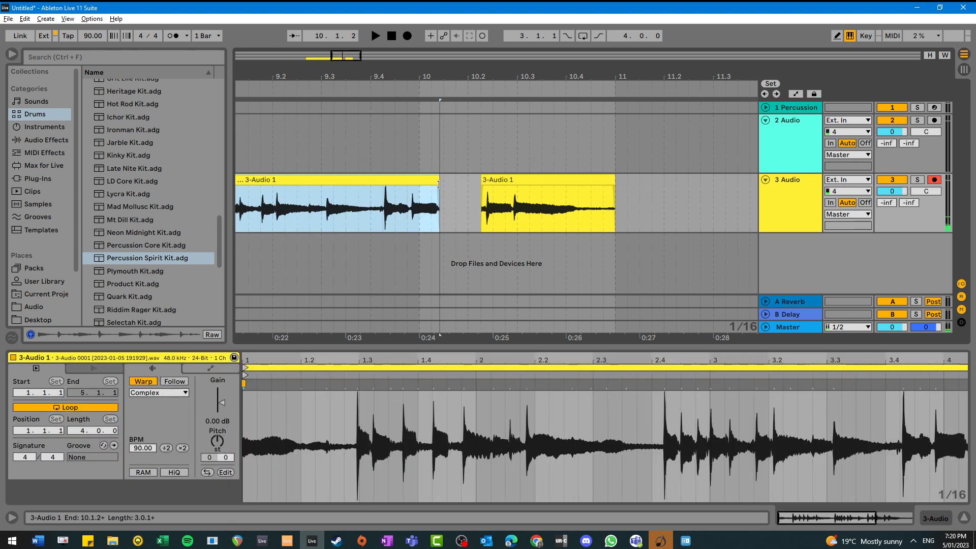
pyautogui.click(483, 182)
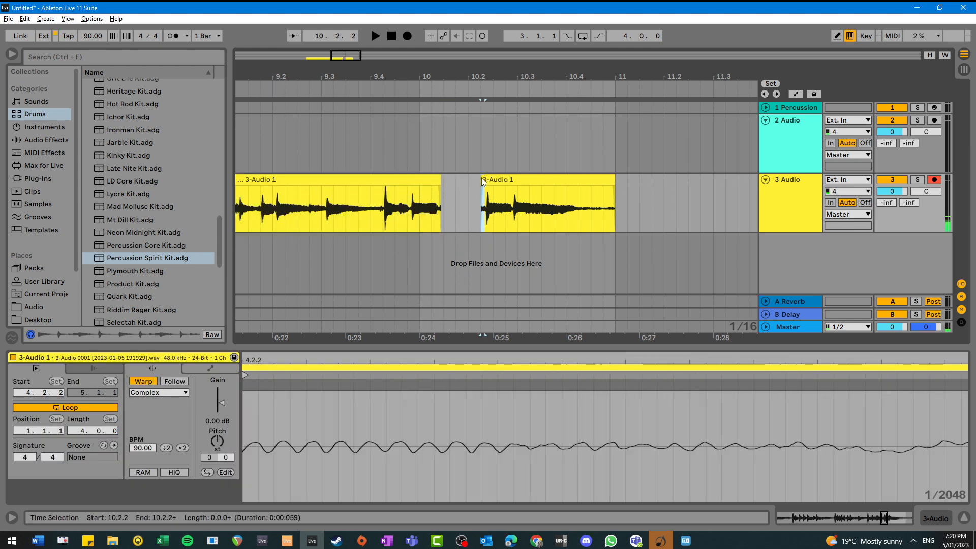
pyautogui.click(482, 181)
pyautogui.press('-')
pyautogui.press('-')
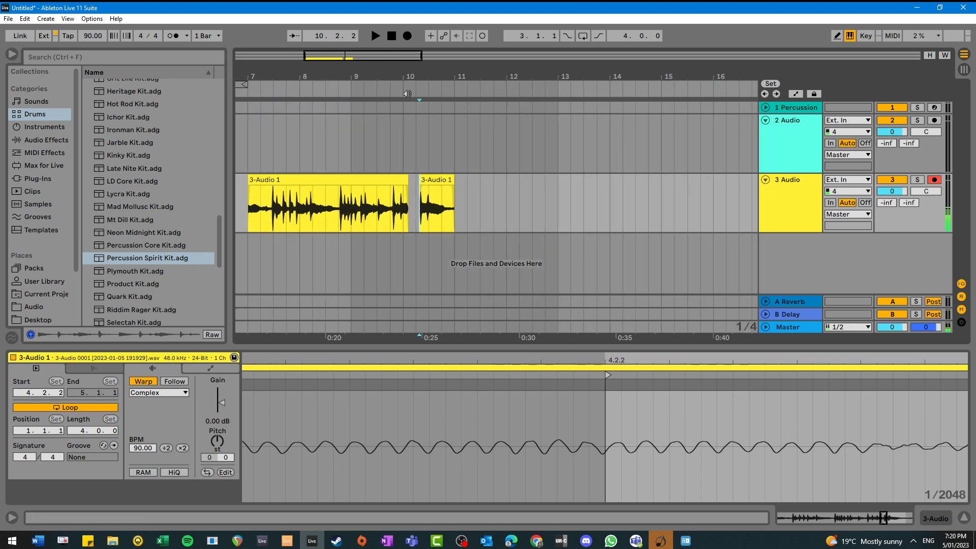
pyautogui.click(407, 226)
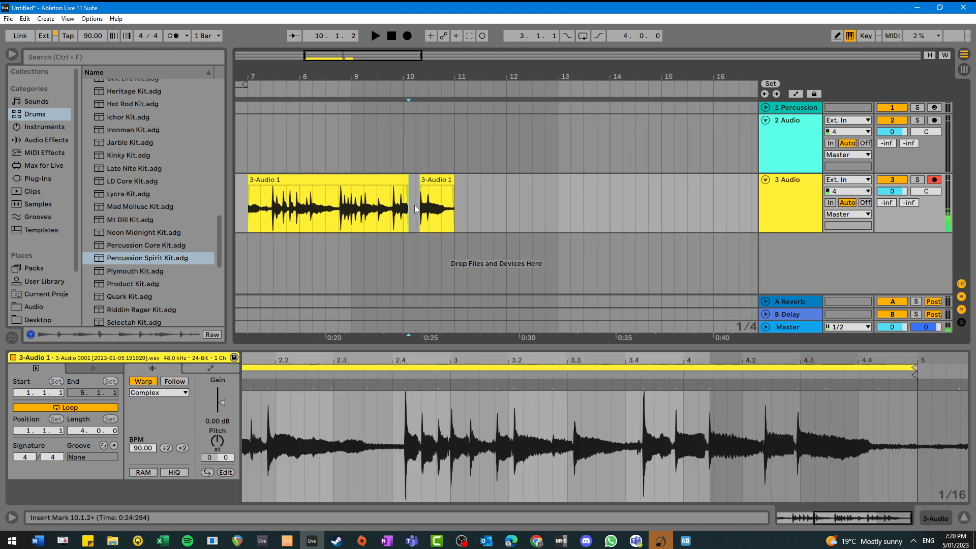
pyautogui.rightClick(387, 189)
pyautogui.click(555, 158)
pyautogui.press('Tab')
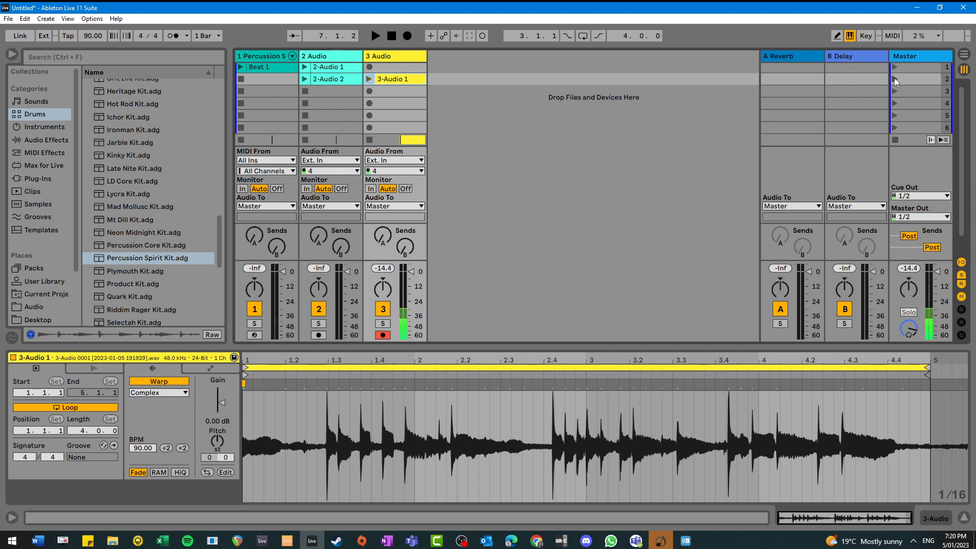
# - Move the Beat 1 clip to the second scene, delete the 2-Audio 1 take and launch the beat
pyautogui.moveTo(286, 67); pyautogui.dragTo(277, 80)
pyautogui.click(328, 67)
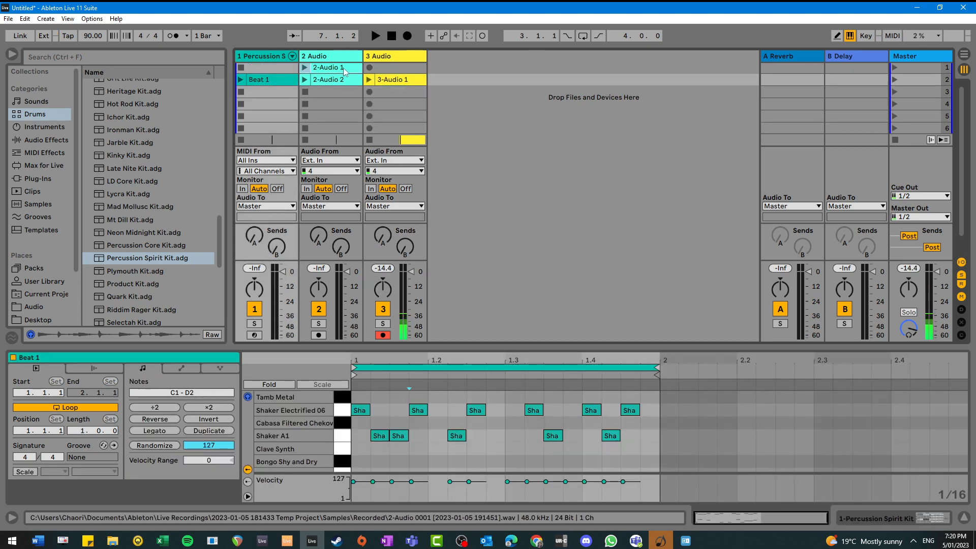
pyautogui.press('Delete')
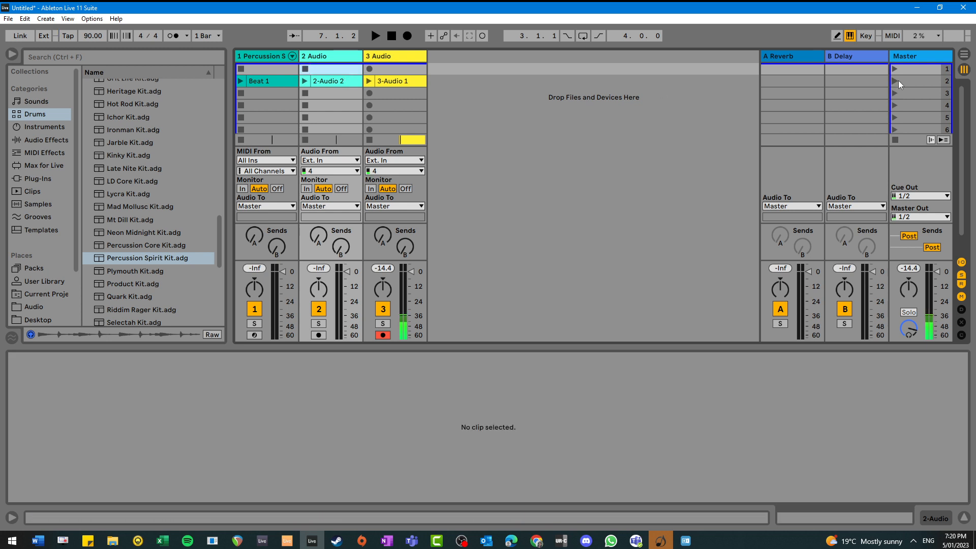
pyautogui.click(245, 81)
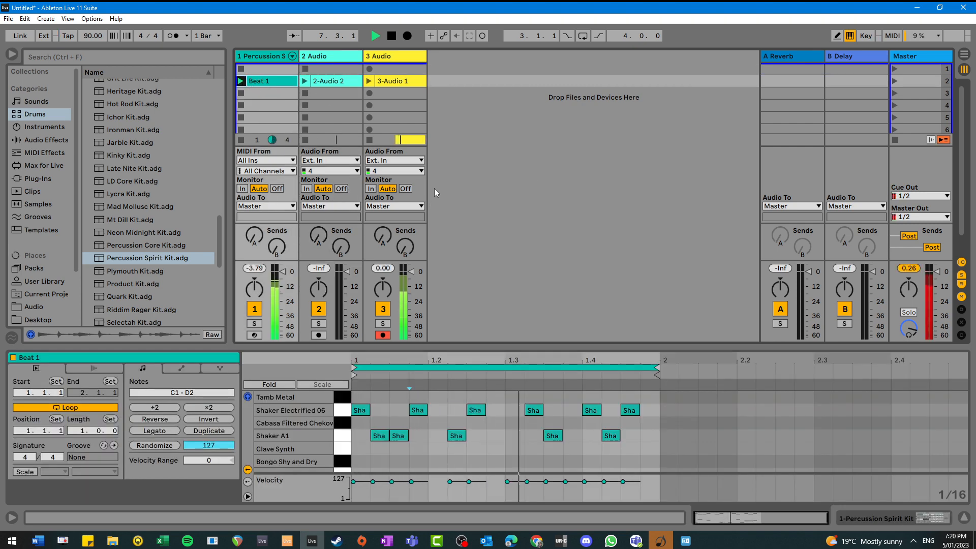
# - Delete both take fragments from the third track in the Arrangement and return to the Session view
pyautogui.press('Tab')
pyautogui.moveTo(420, 179); pyautogui.dragTo(428, 179)
pyautogui.press('Delete')
pyautogui.click(391, 181)
pyautogui.press('Delete')
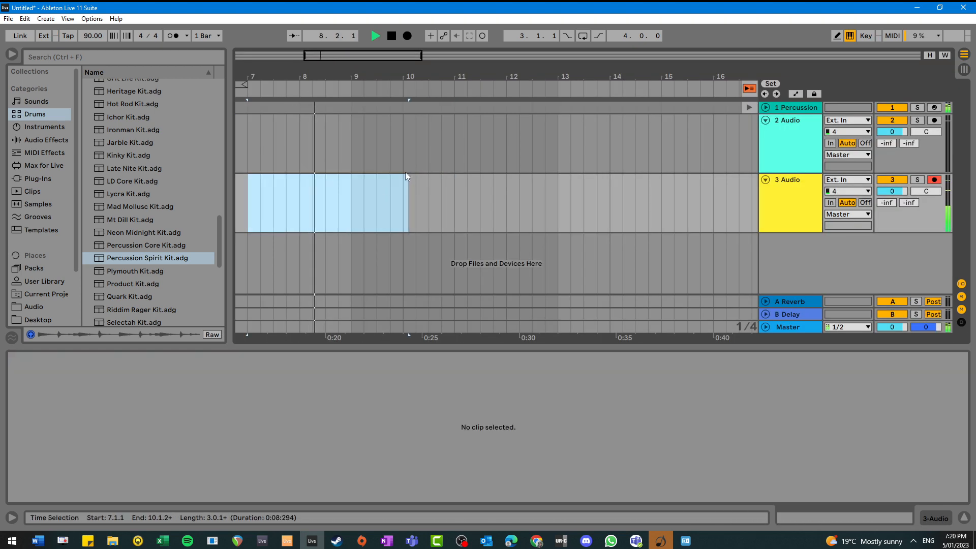
pyautogui.press('Tab')
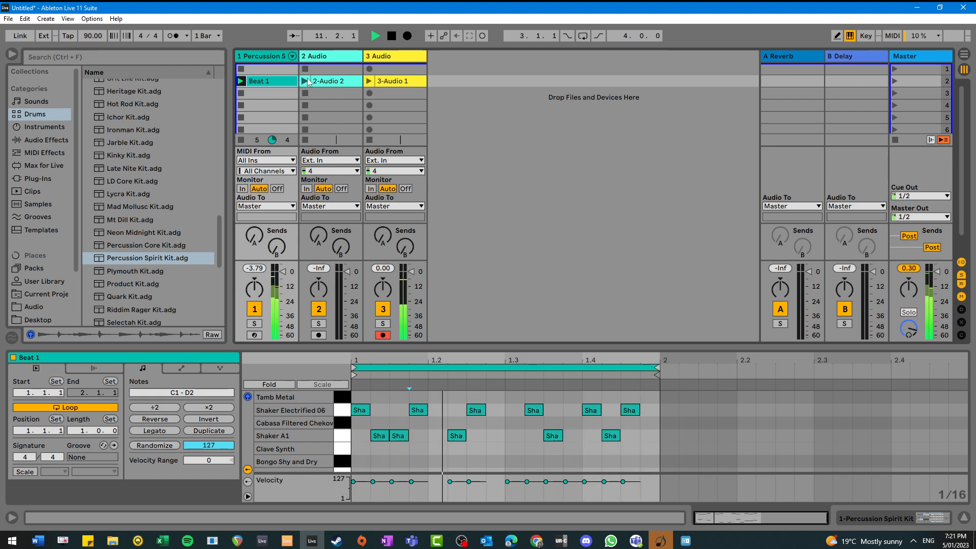
# - Launch the 2-Audio 2 and 3-Audio 1 clips and record a four-bar second take in the third scene of the 3 Audio track
pyautogui.click(307, 82)
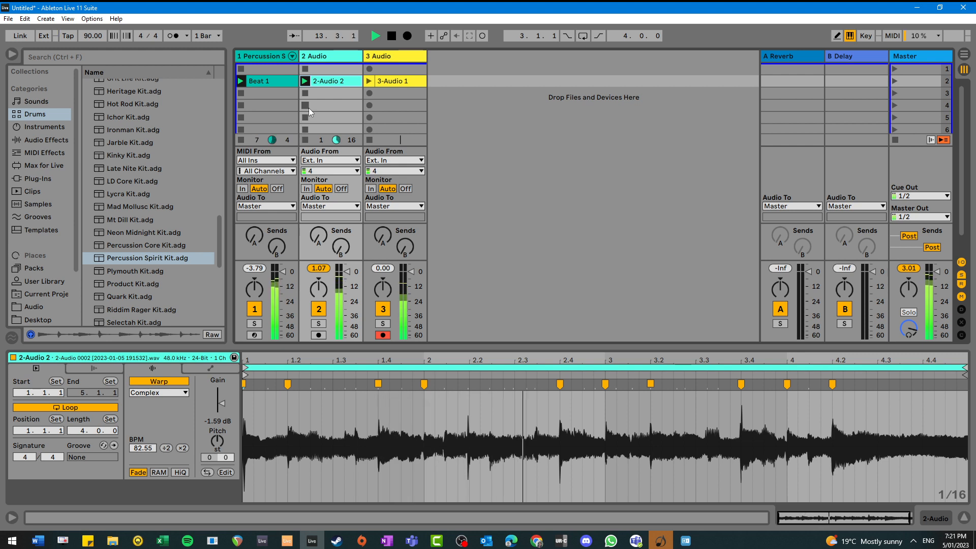
pyautogui.click(375, 82)
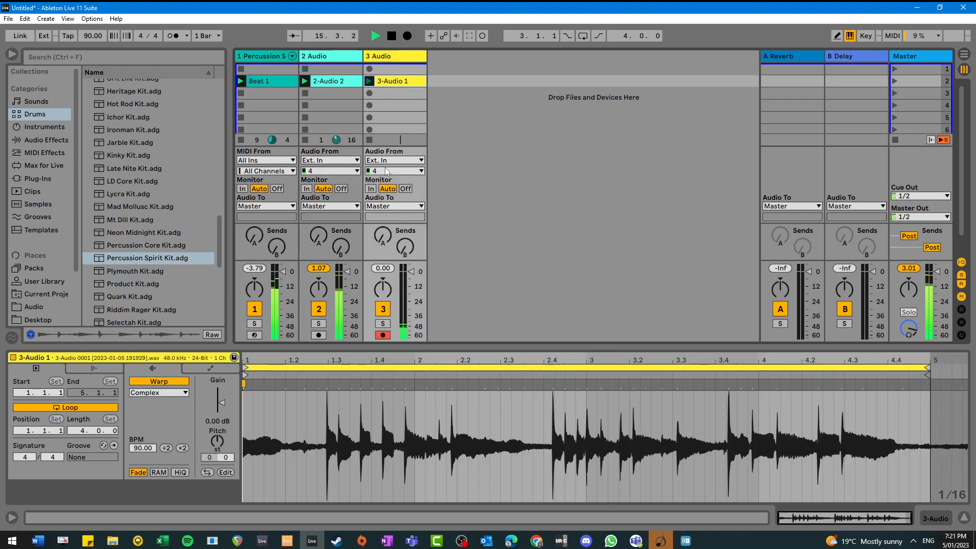
pyautogui.click(371, 93)
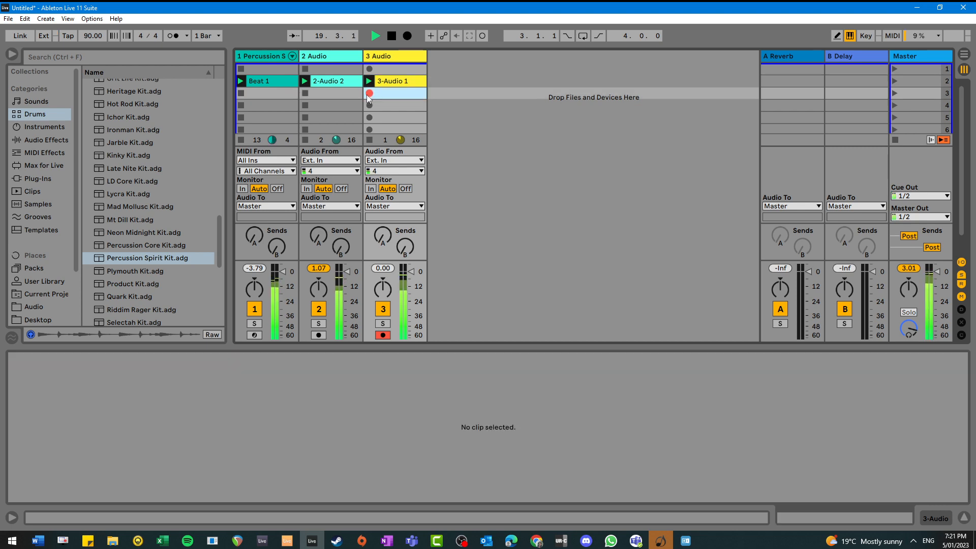
pyautogui.click(368, 94)
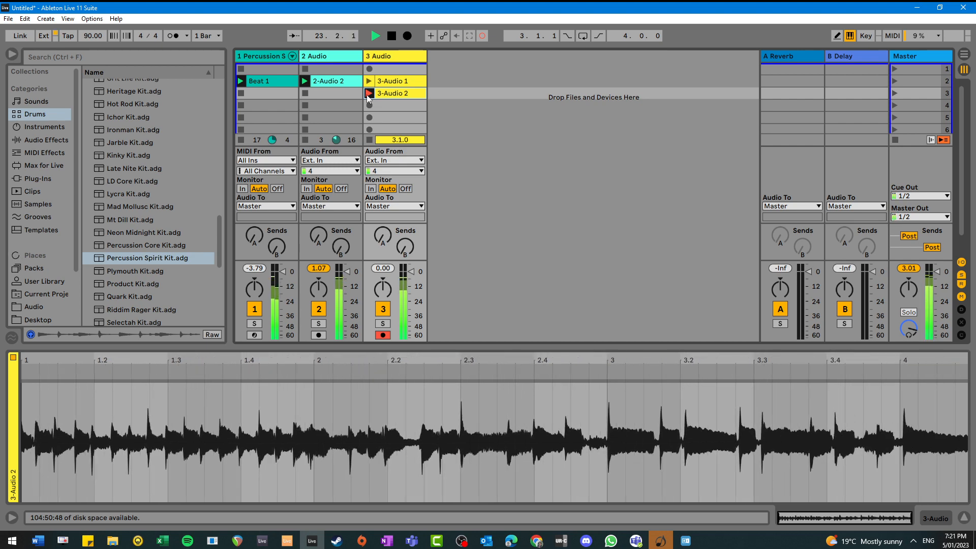
pyautogui.click(368, 94)
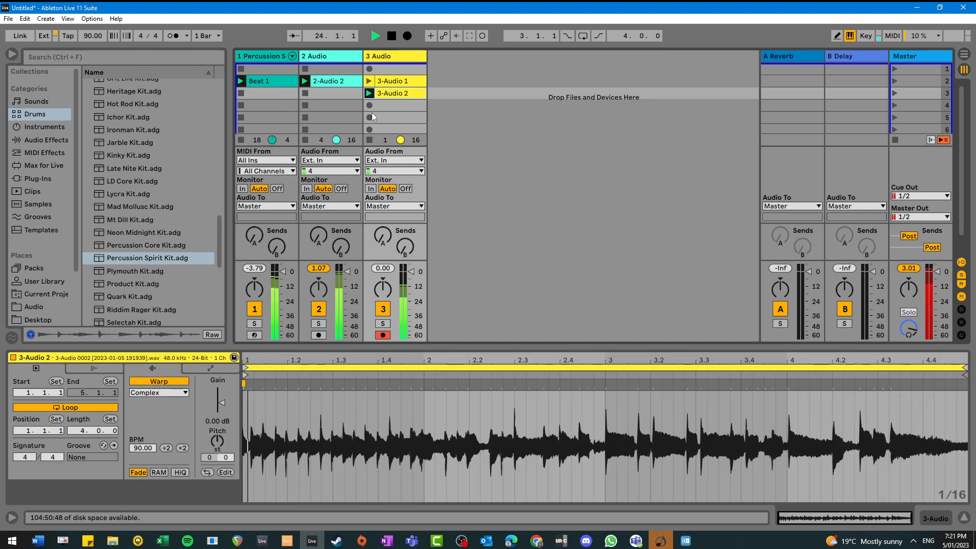
# - Relaunch the 3-Audio 2 take to hear it with the other layers, and stop the clips on all tracks
pyautogui.click(369, 94)
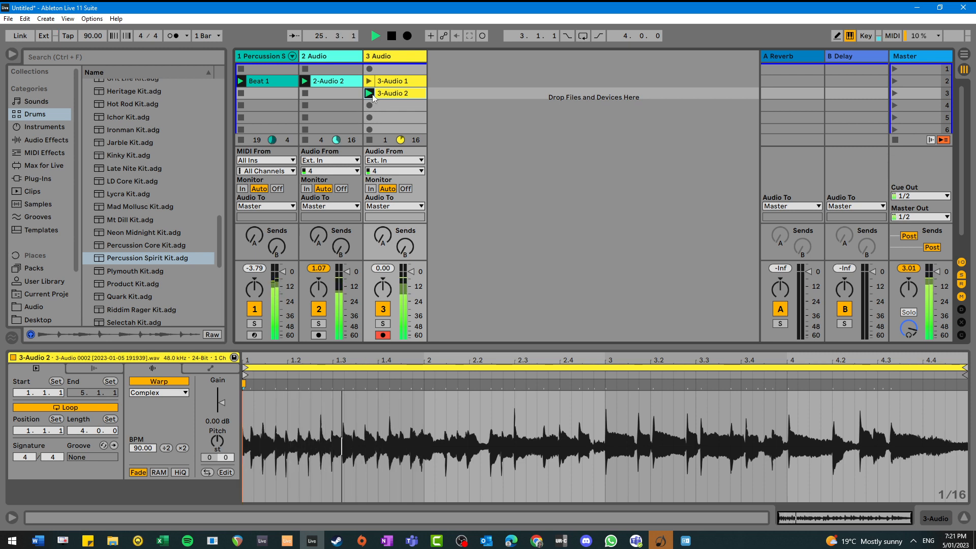
pyautogui.click(369, 94)
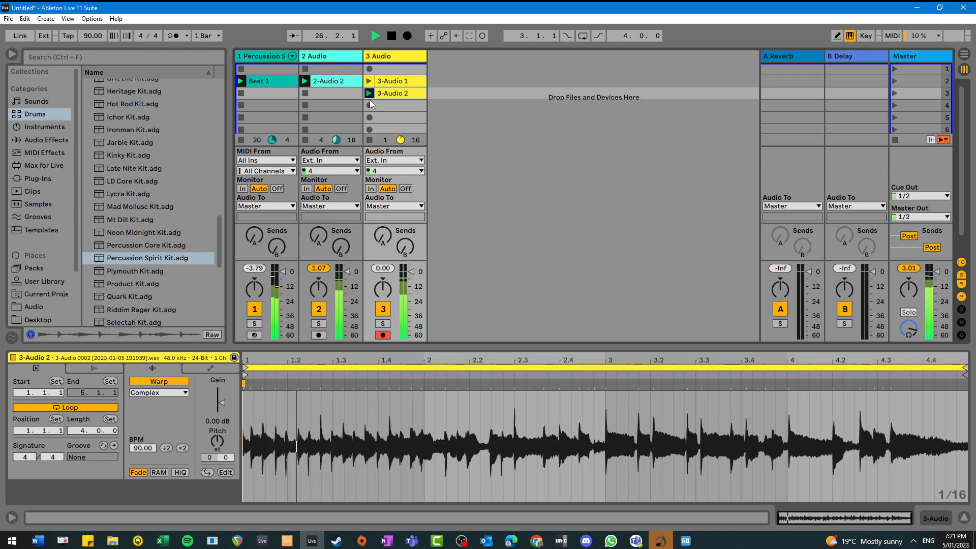
pyautogui.click(369, 140)
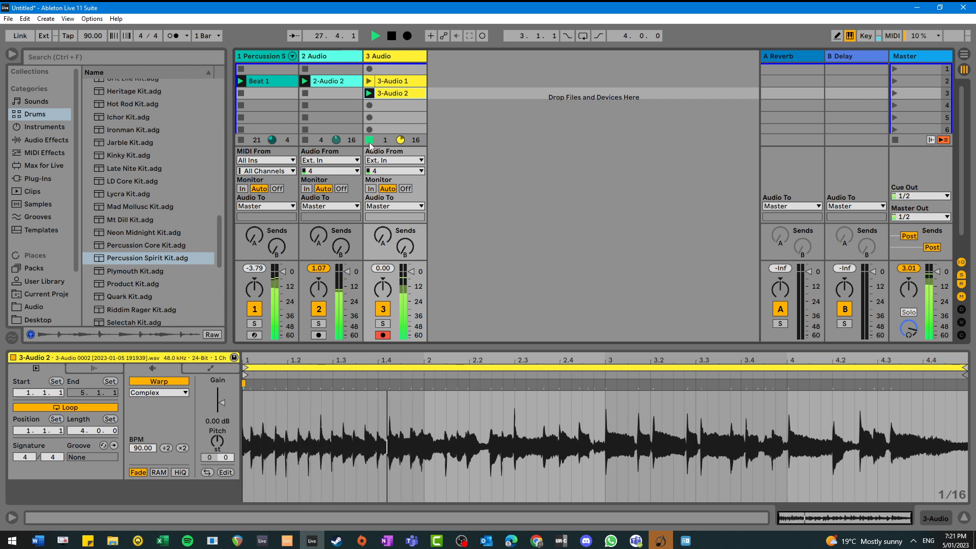
pyautogui.click(241, 140)
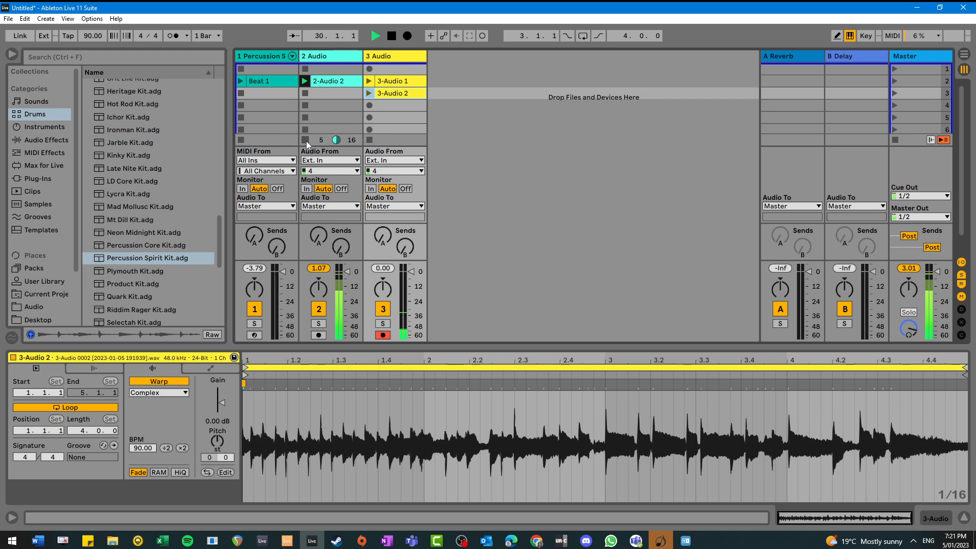
pyautogui.click(895, 140)
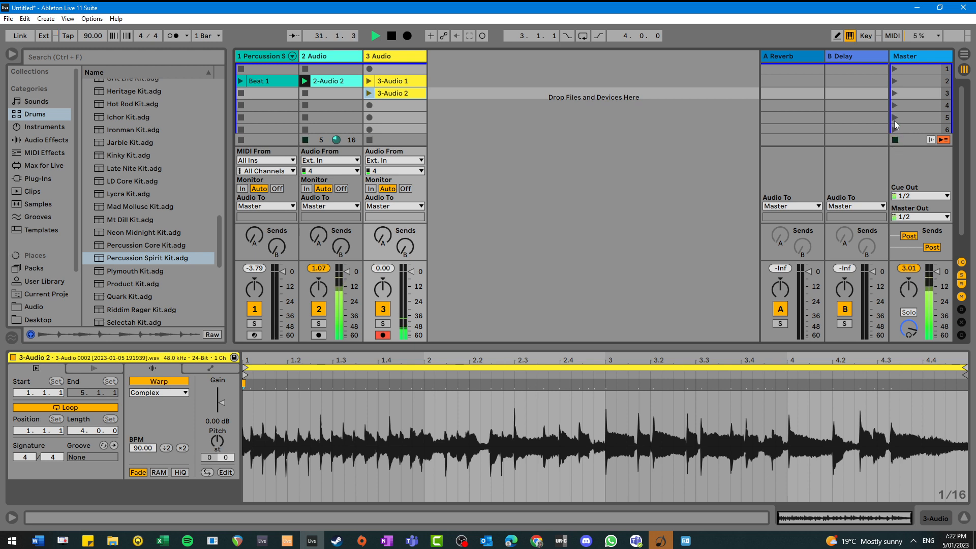
# - Launch the whole second scene to hear its clips together, and stop playback with the Beat 1 clip selected
pyautogui.click(894, 82)
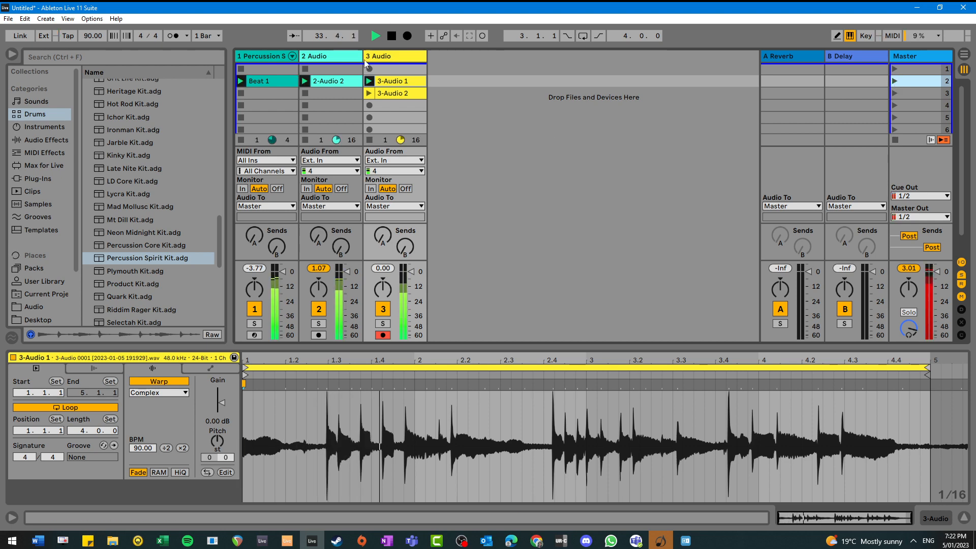
pyautogui.click(288, 84)
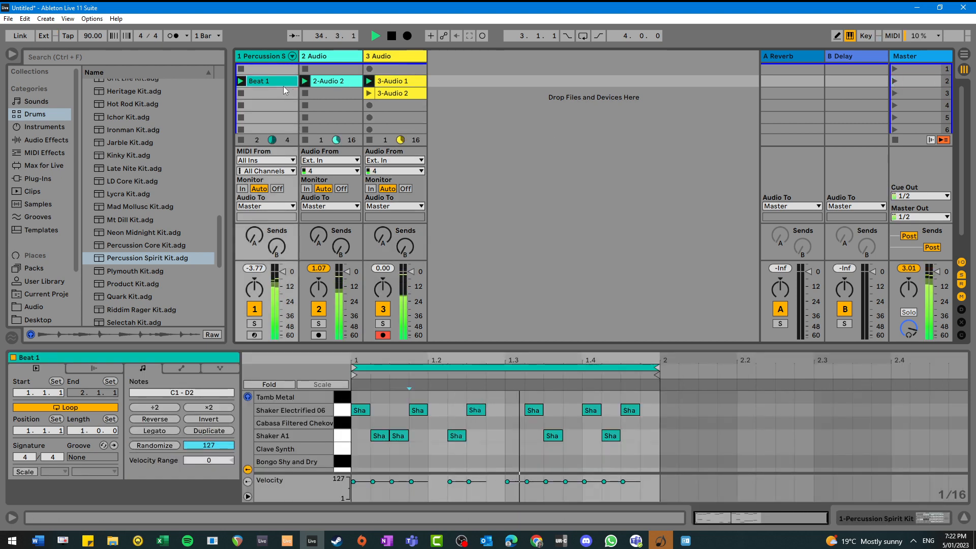
pyautogui.click(391, 37)
pyautogui.click(391, 38)
pyautogui.moveTo(271, 82)
pyautogui.mouseDown()
pyautogui.moveTo(264, 118)
pyautogui.moveTo(261, 81)
pyautogui.mouseUp()
pyautogui.doubleClick(259, 106)
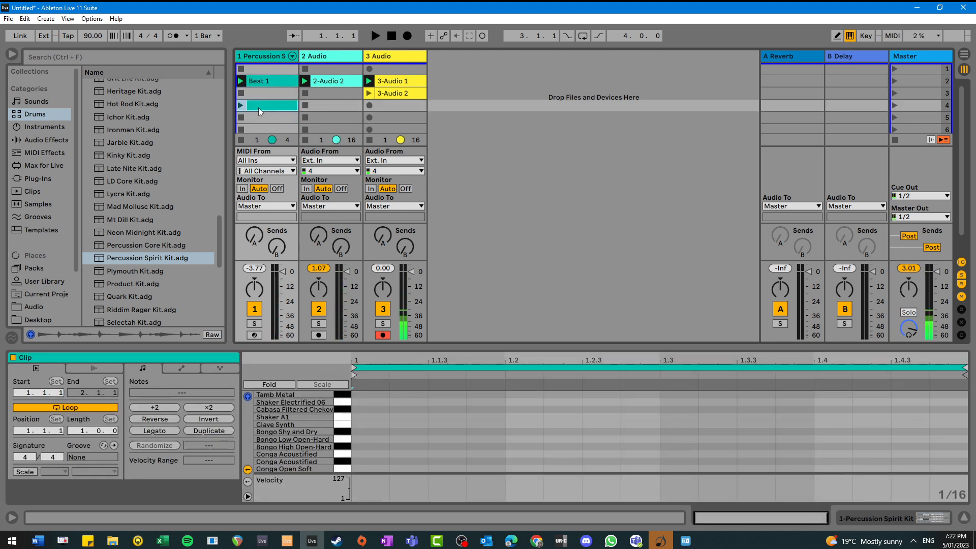
pyautogui.press('Delete')
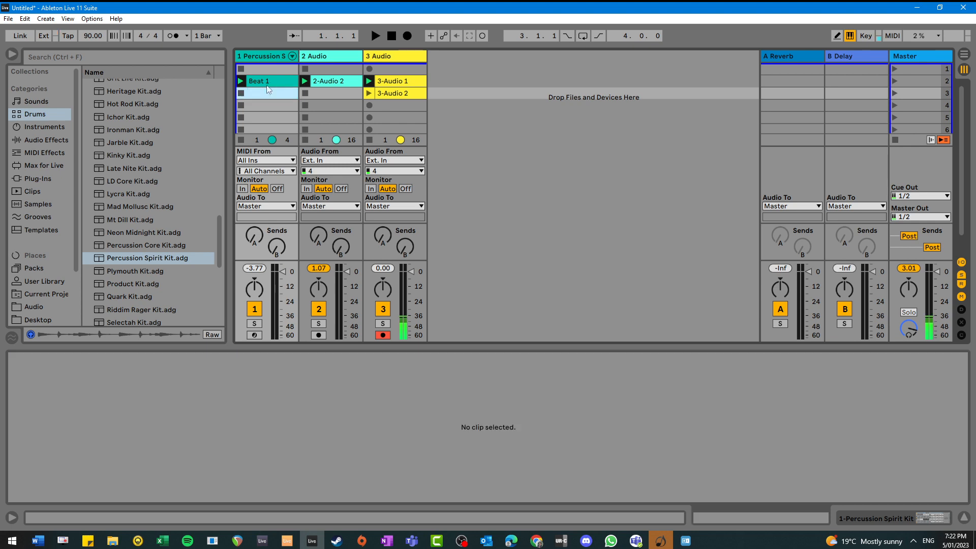
# - Copy the Beat 1 clip into the third scene of the percussion track
pyautogui.click(270, 80)
pyautogui.rightClick(269, 79)
pyautogui.click(309, 96)
pyautogui.click(276, 92)
pyautogui.rightClick(276, 93)
pyautogui.click(294, 100)
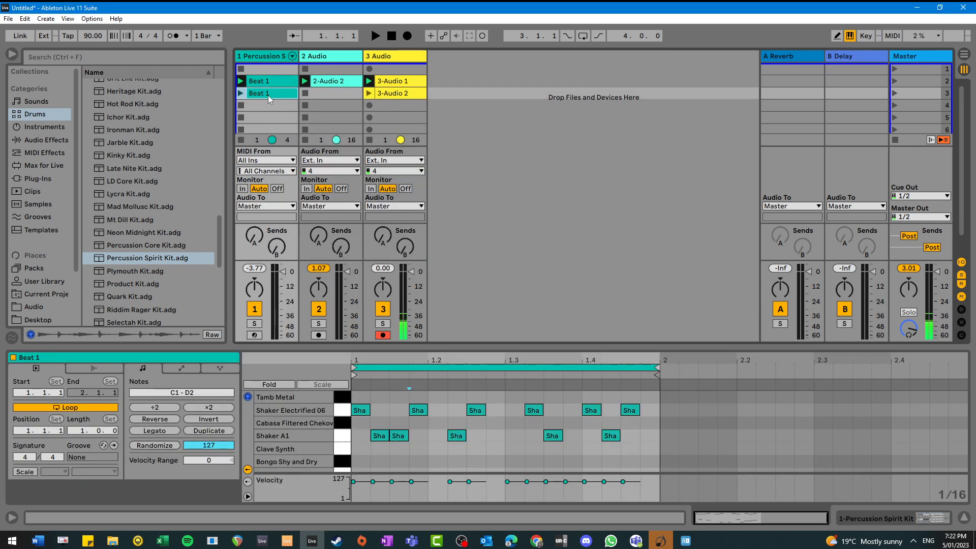
# - In the copied beat, transpose the last three shaker notes down two semitones and draw sixteenth-note bongo hits across the bar
pyautogui.moveTo(587, 454); pyautogui.dragTo(625, 407)
pyautogui.press('Down')
pyautogui.press('Down')
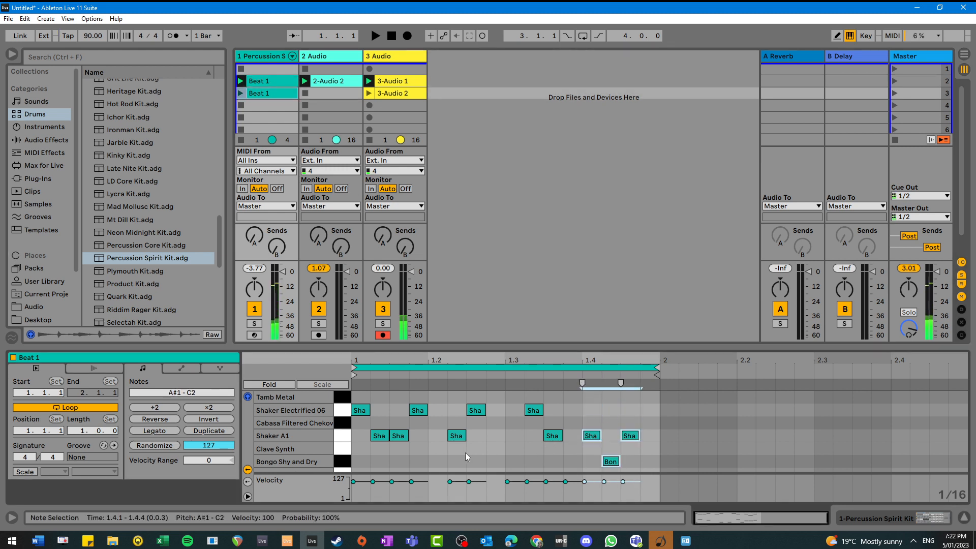
pyautogui.press('b')
pyautogui.moveTo(359, 463); pyautogui.dragTo(650, 461)
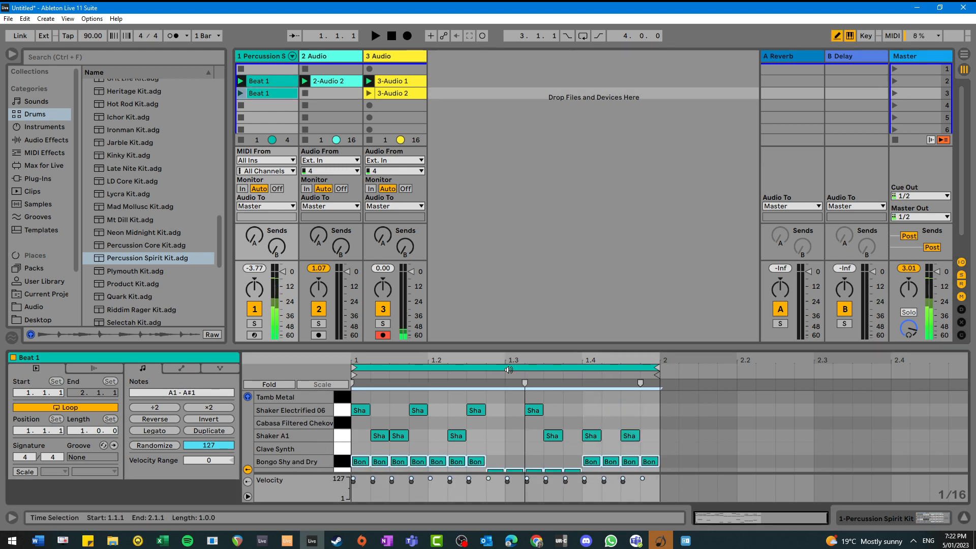
# - Launch the copied percussion clip in the third scene and rename it BEAT 2
pyautogui.click(241, 94)
pyautogui.rightClick(265, 94)
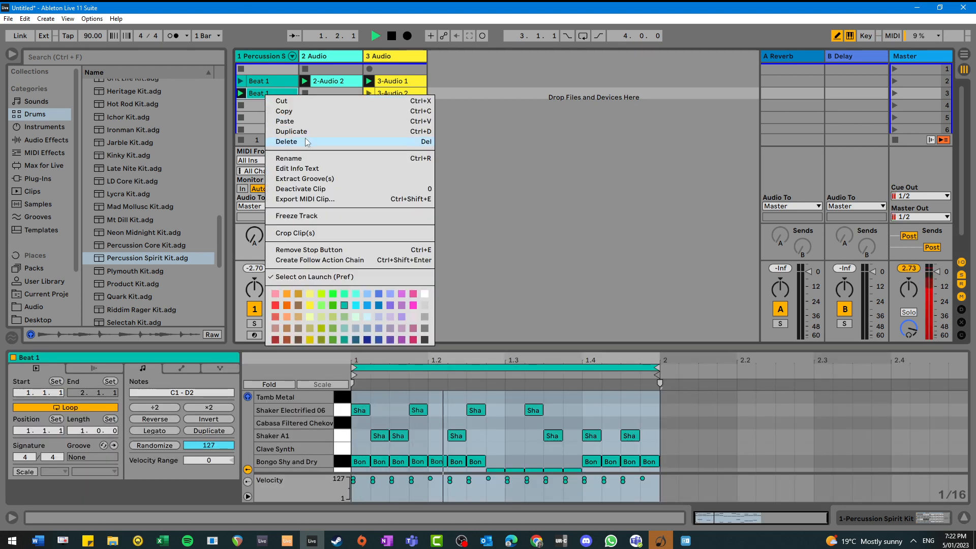
pyautogui.click(311, 158)
pyautogui.write('BEA')
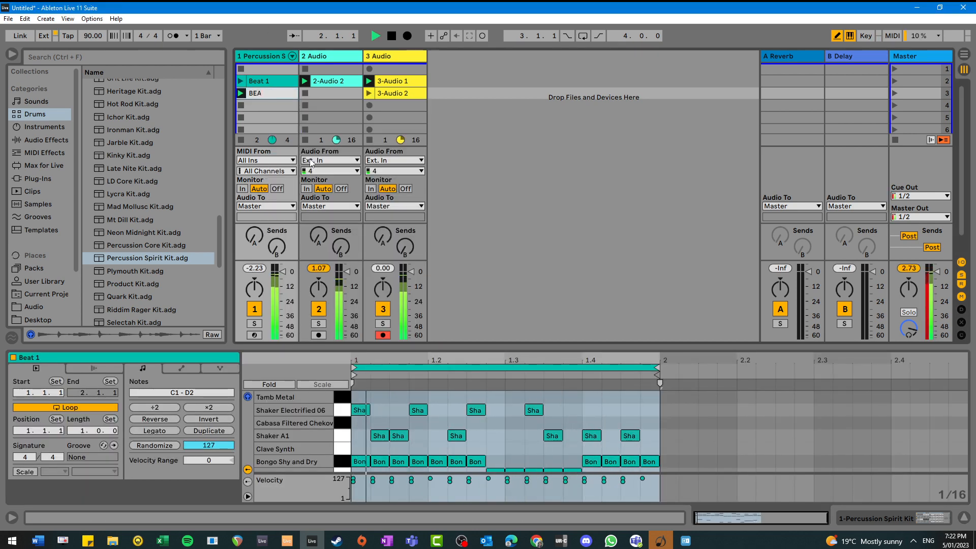
pyautogui.write('T 2')
pyautogui.press('Return')
# - Enlarge the clip view and compare the note patterns of BEAT 2 and Beat 1
pyautogui.click(331, 94)
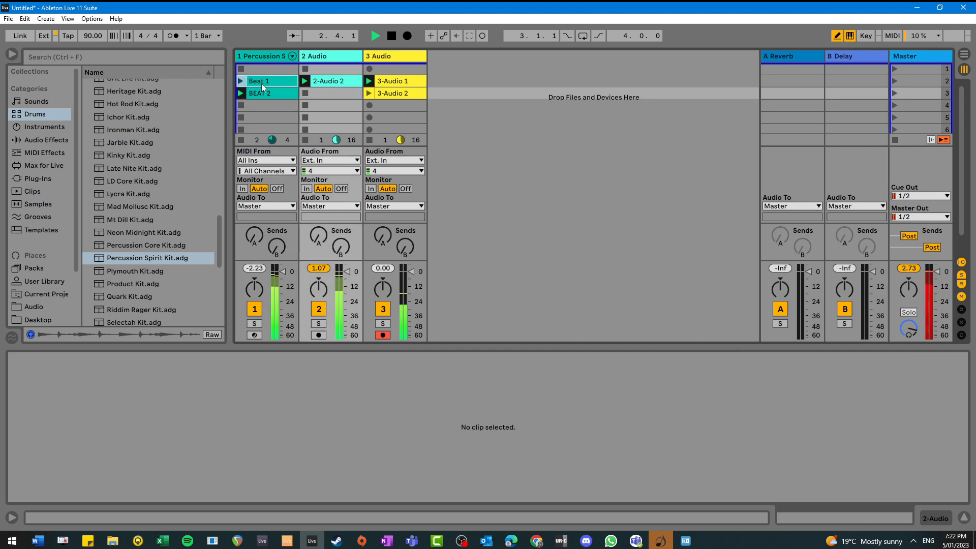
pyautogui.click(262, 93)
pyautogui.moveTo(359, 347); pyautogui.dragTo(359, 318)
pyautogui.scroll(2, 487, 154)
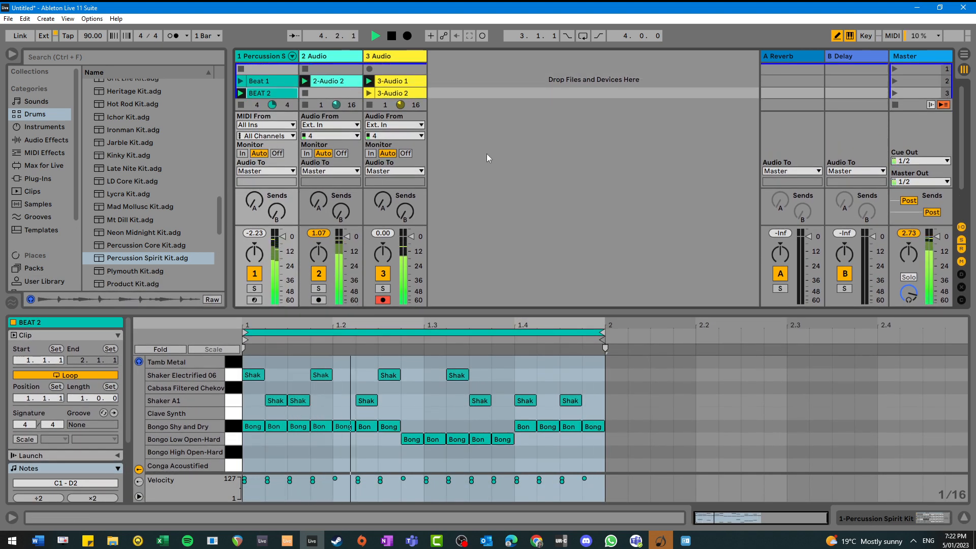
pyautogui.press('Up')
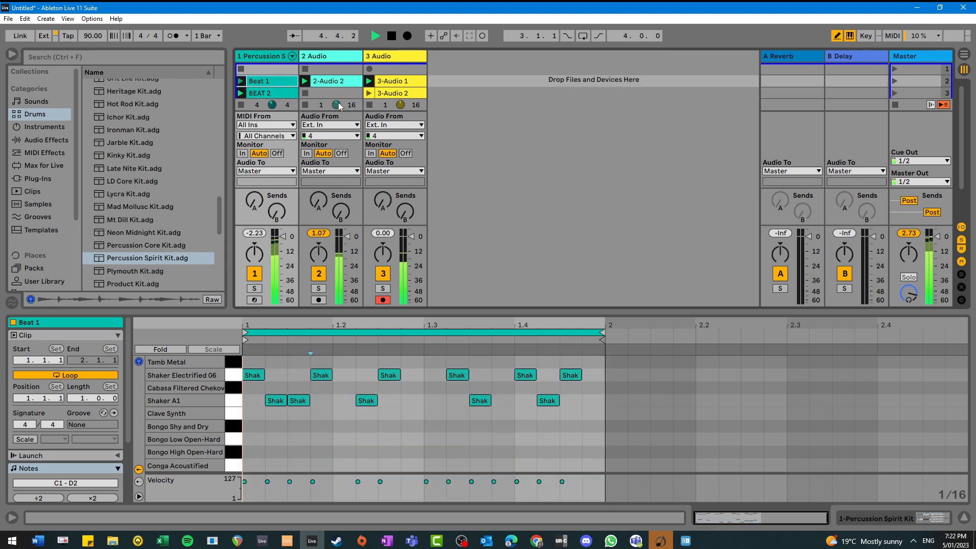
pyautogui.click(310, 95)
# - Hide the track input/output routing section of the Session view mixer
pyautogui.rightClick(913, 79)
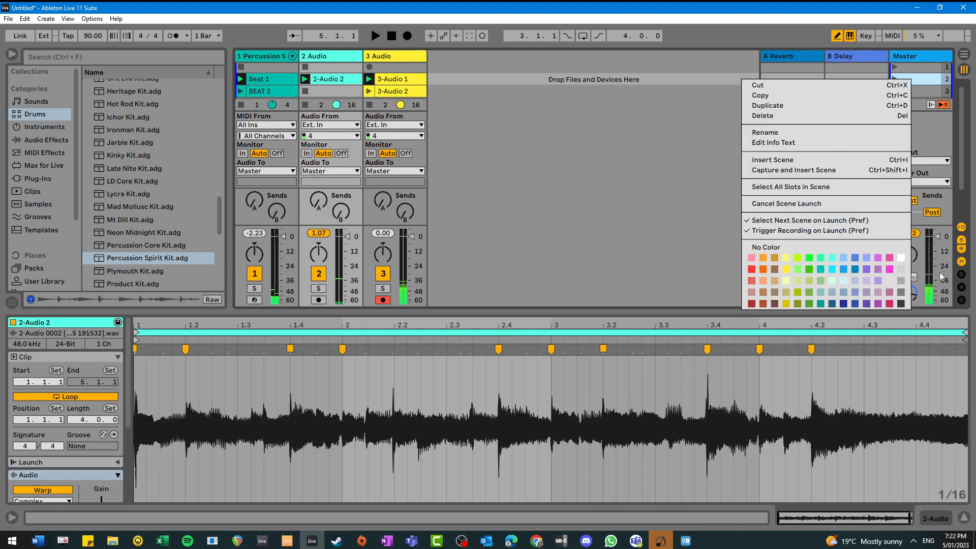
pyautogui.click(962, 228)
pyautogui.click(962, 228)
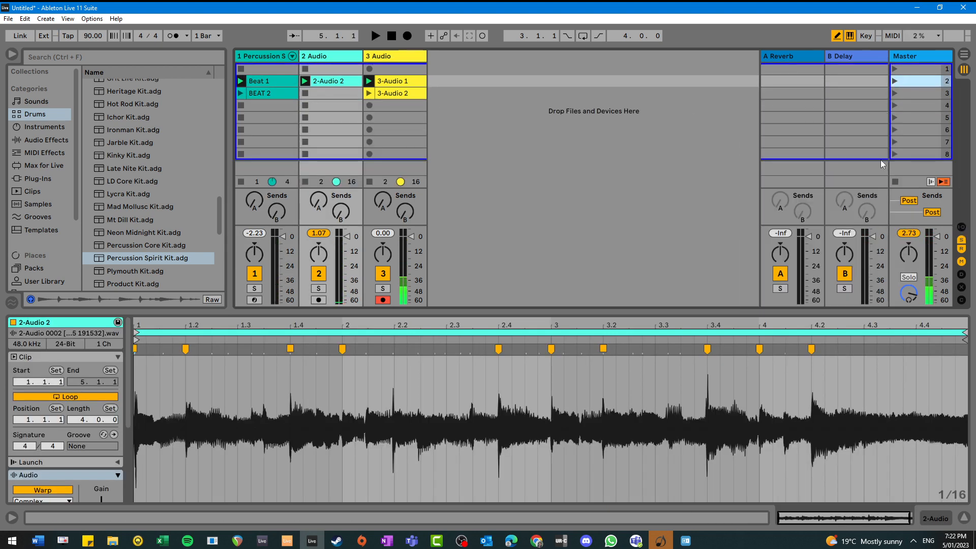
# - Rename the second scene vERSE and the third scene break
pyautogui.rightClick(927, 84)
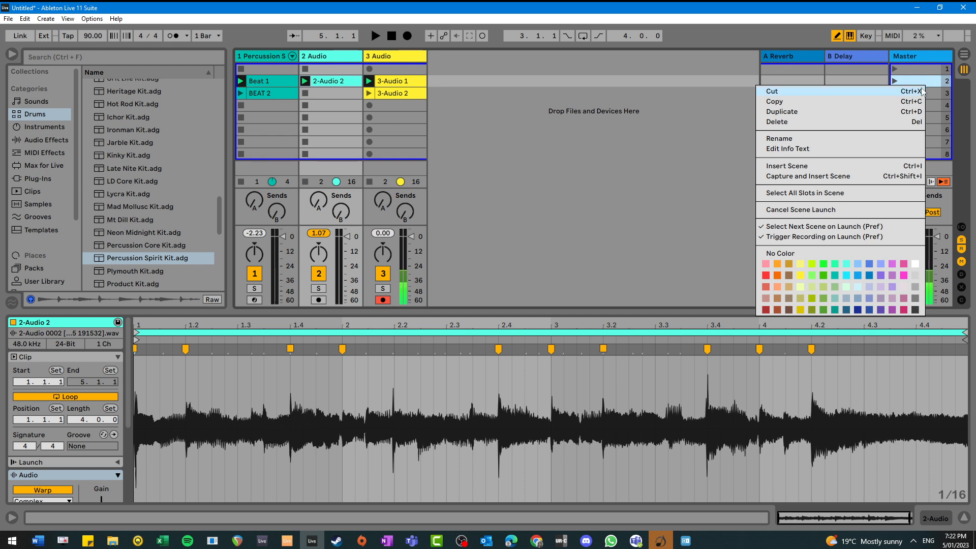
pyautogui.click(914, 81)
pyautogui.rightClick(914, 81)
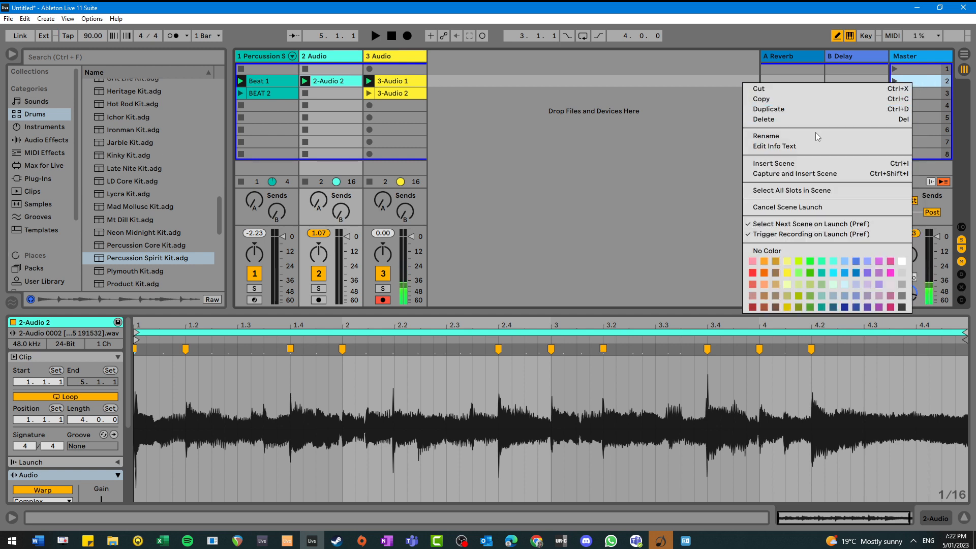
pyautogui.click(794, 137)
pyautogui.write('vERSE')
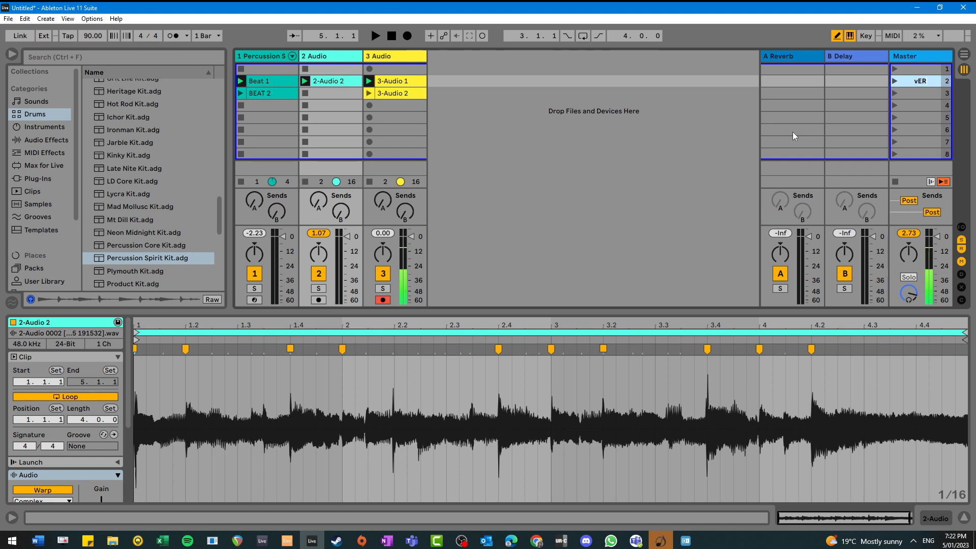
pyautogui.rightClick(923, 95)
pyautogui.click(835, 149)
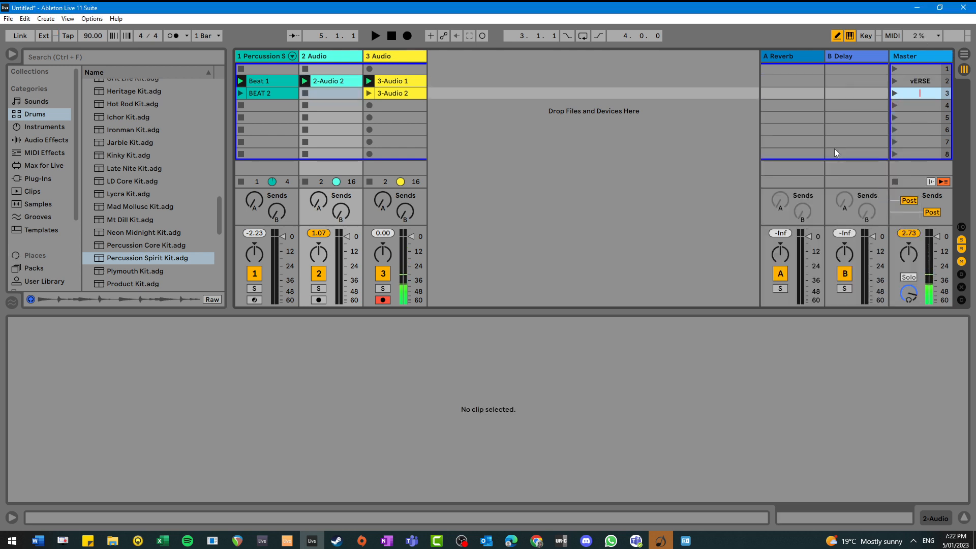
pyautogui.write('break')
# - Color the vERSE scene dark orange and choose a color for the break scene
pyautogui.rightClick(932, 80)
pyautogui.press('Escape')
pyautogui.rightClick(918, 96)
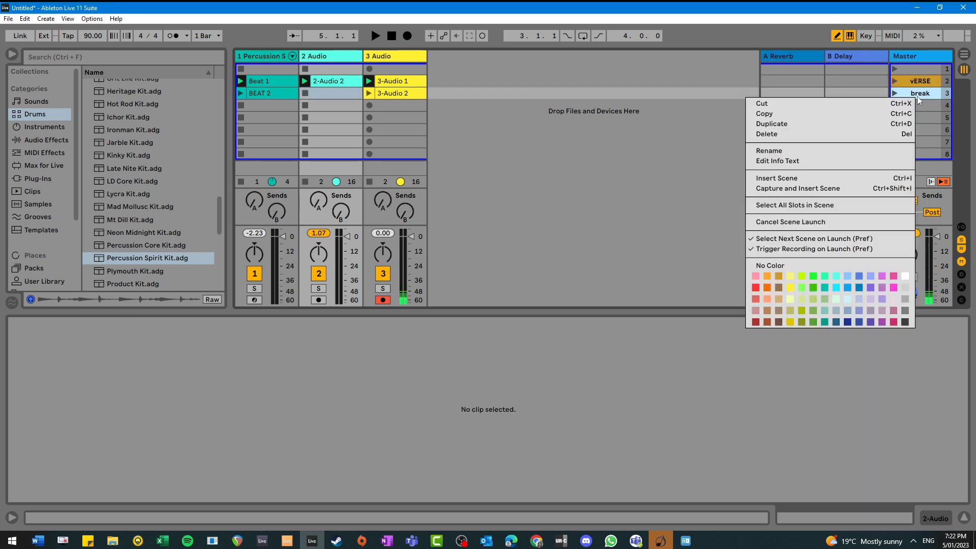
pyautogui.click(825, 258)
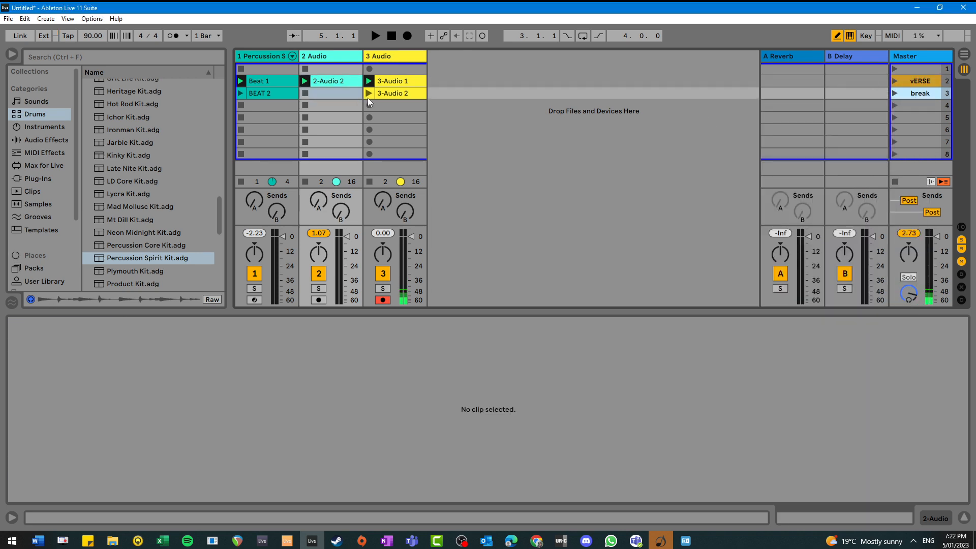